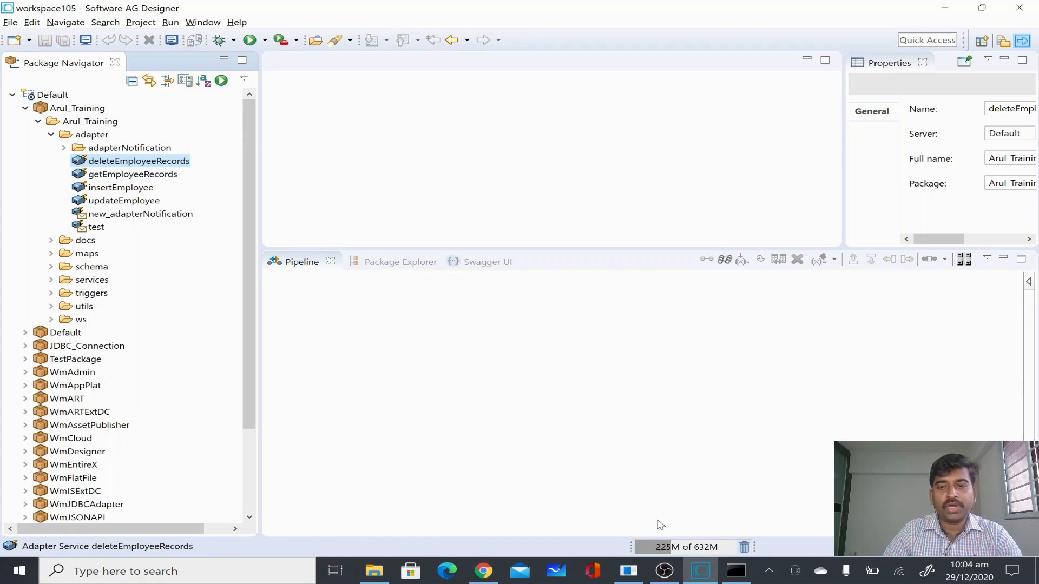
Step: Switch to SQL Plus and query all rows of the employee table with "select * from employee;" to review the current records
click(629, 574)
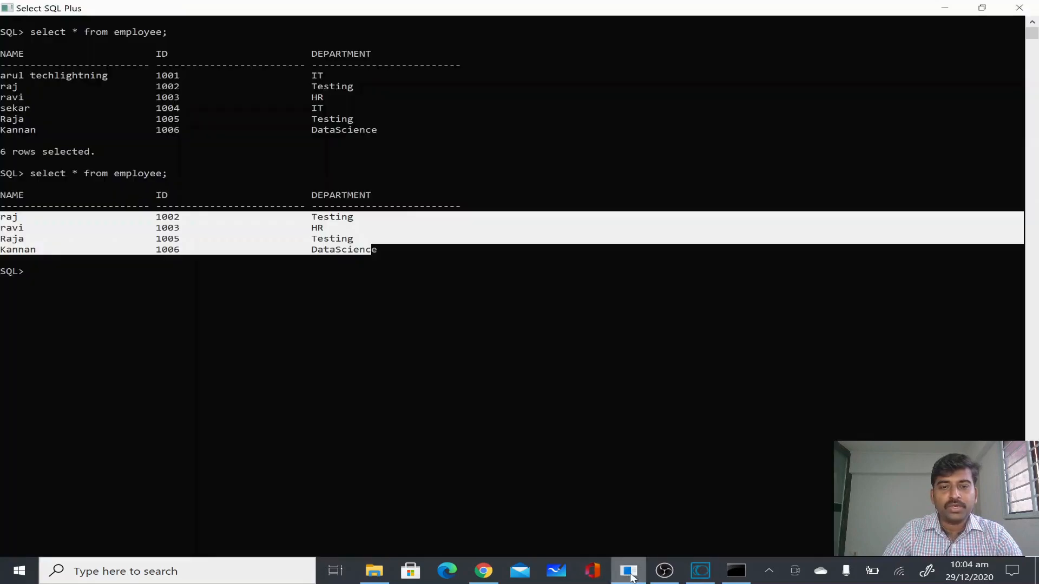
click(415, 346)
key(Up)
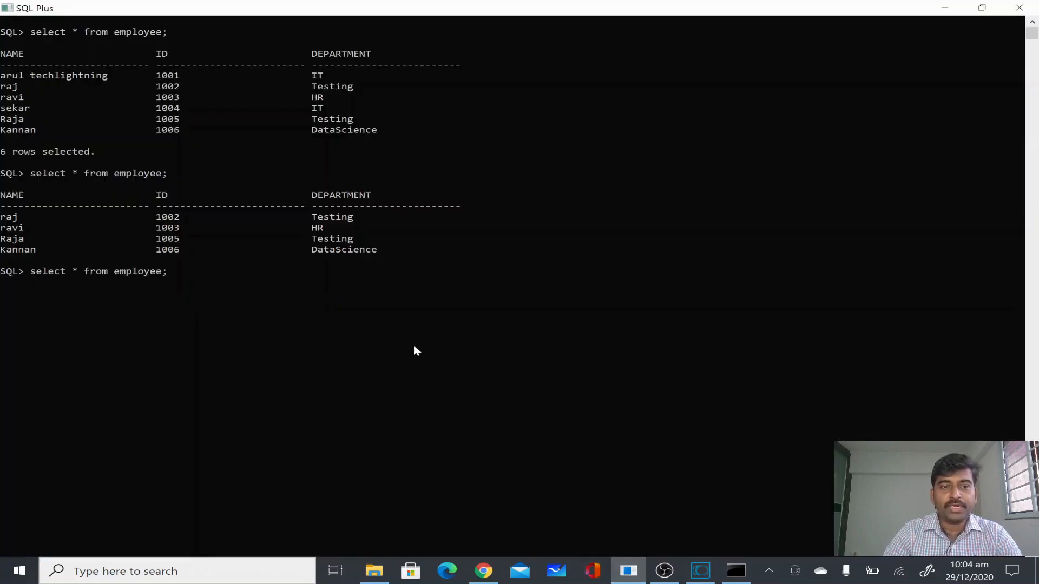
key(Return)
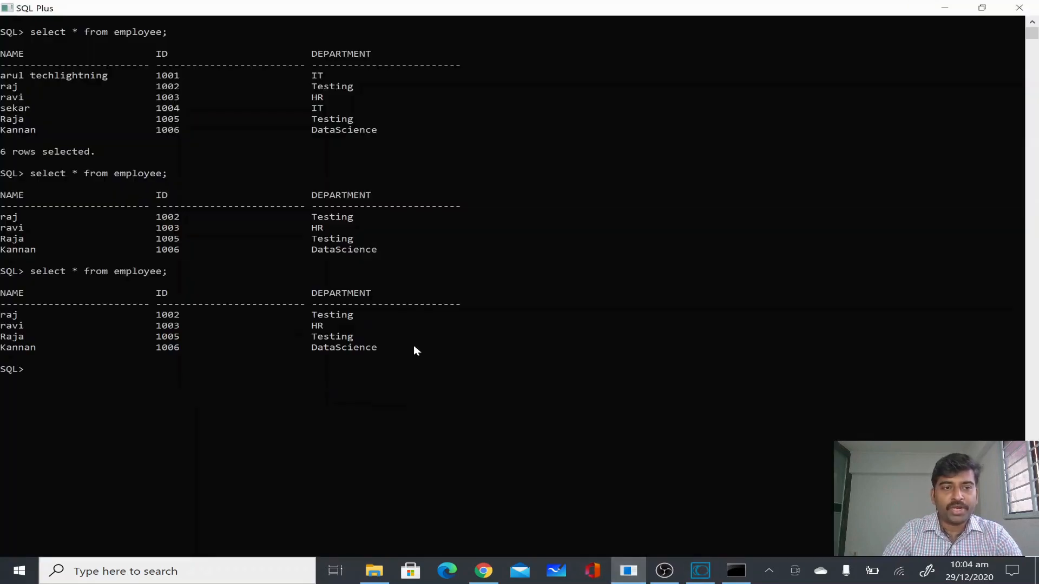
double_click(156, 271)
drag(1, 314, 467, 364)
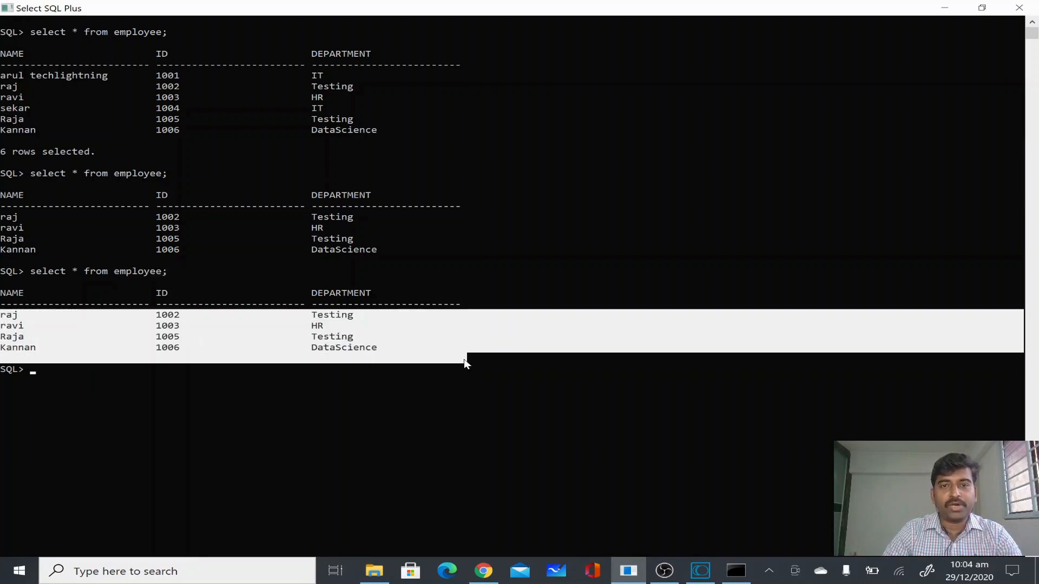
Step: Switch to Software AG Designer and start a new adapter service named batchEmployeeInsert in the adapter folder
key(alt+Tab)
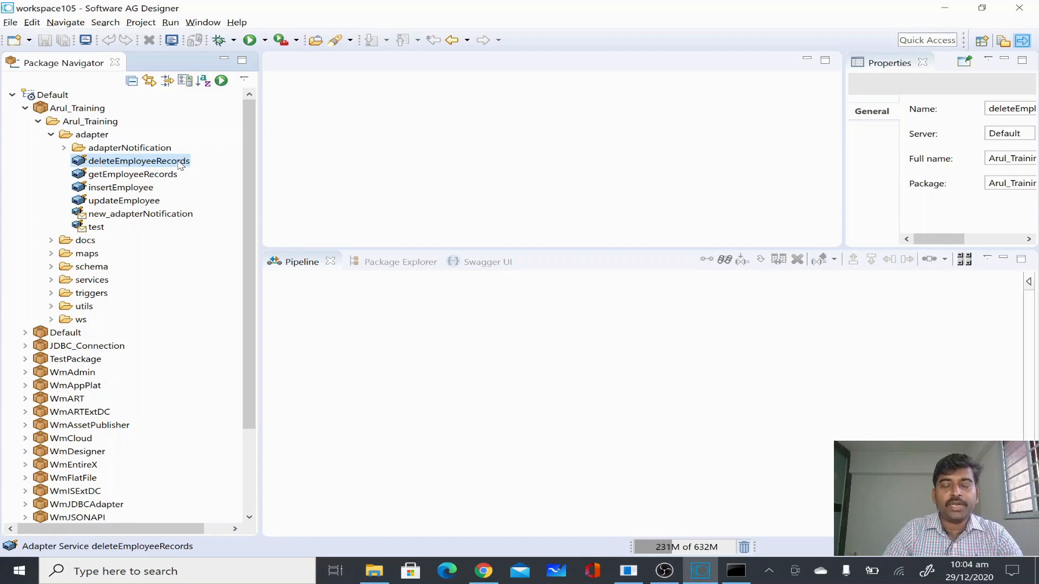
right_click(181, 165)
mouse_move(260, 129)
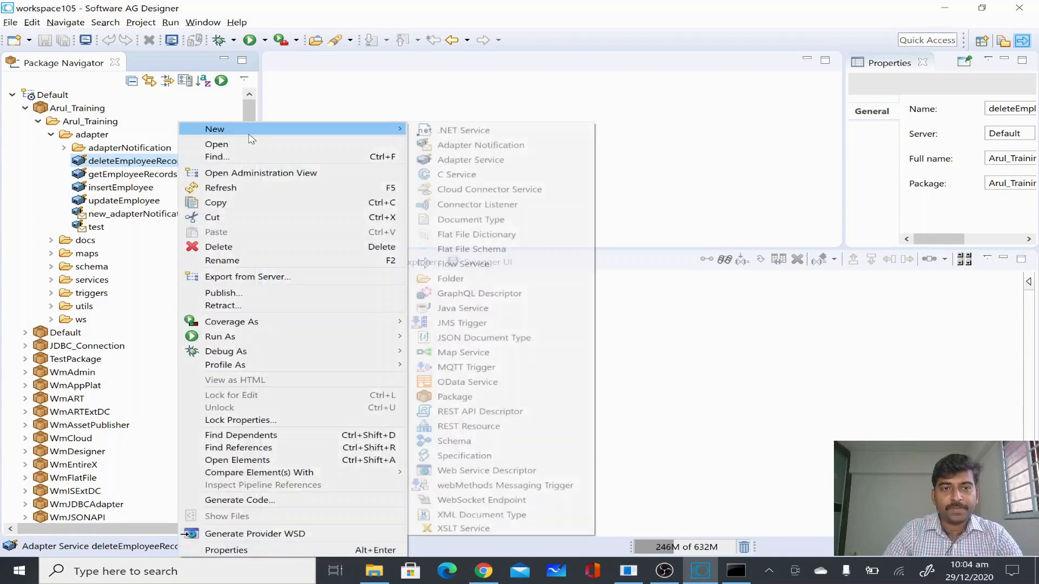
click(544, 160)
text(b)
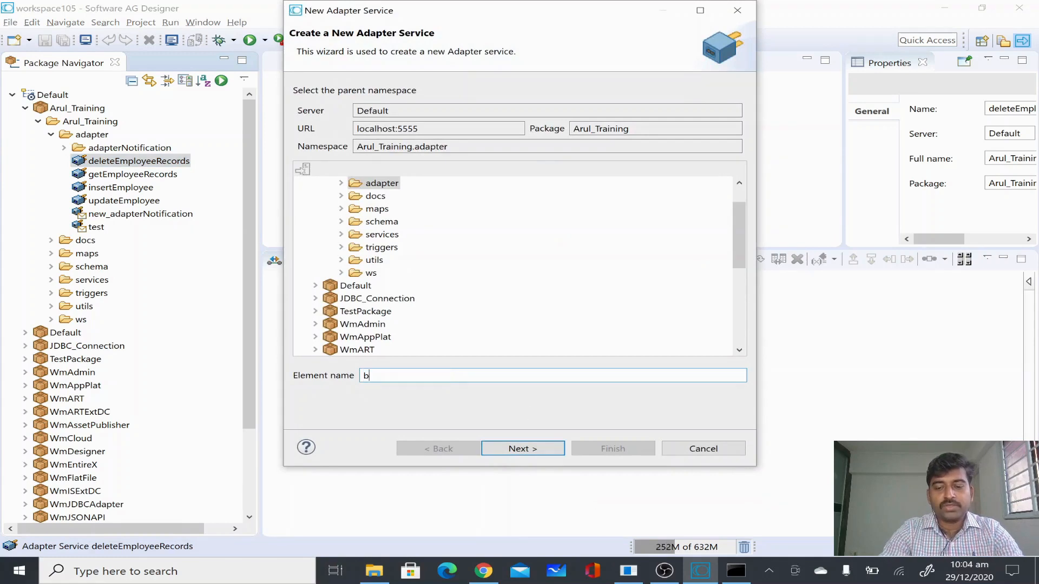
text(atchEmpl)
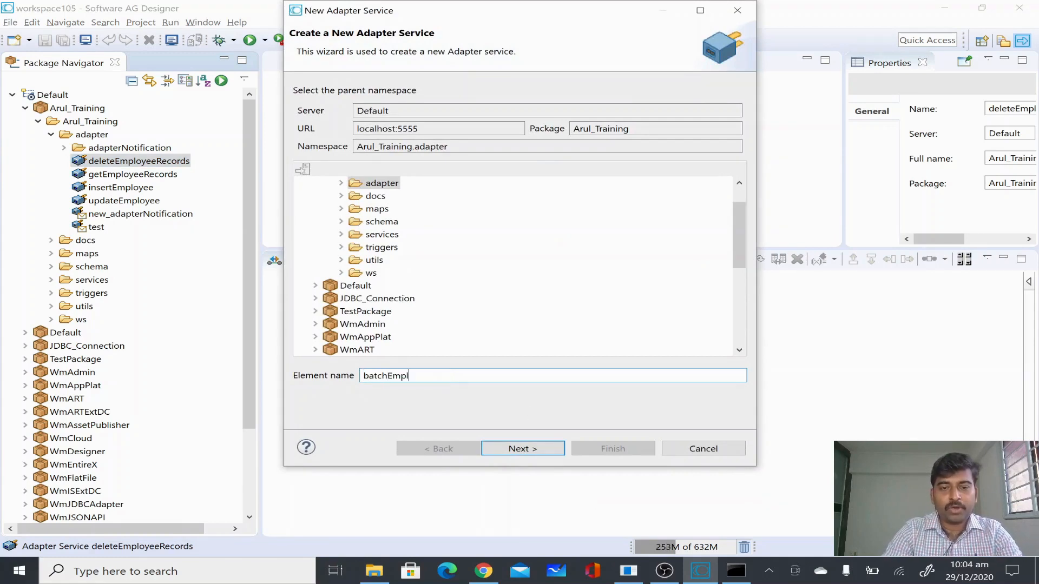
text(oyeeInsert)
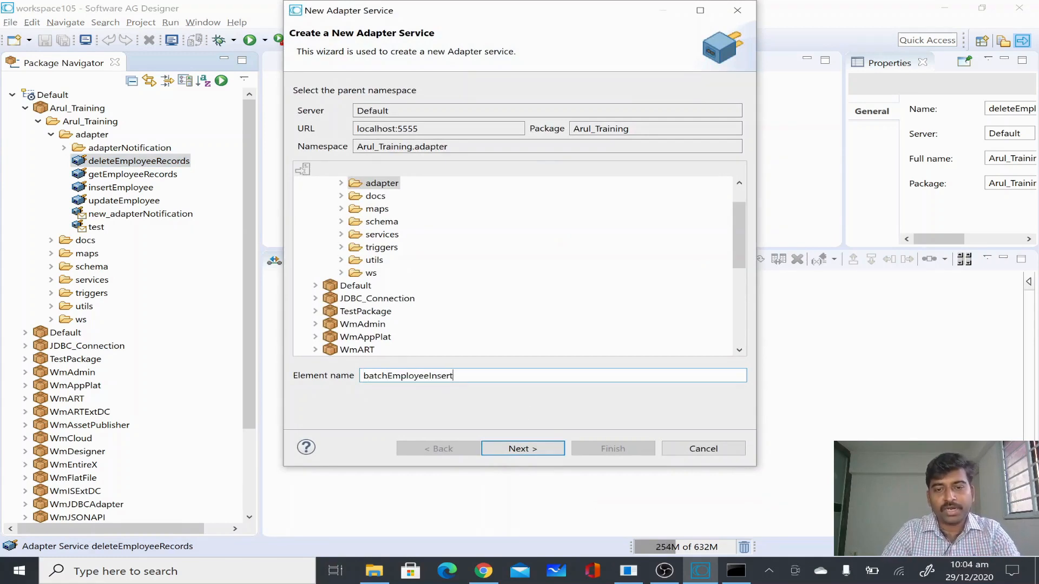
click(545, 450)
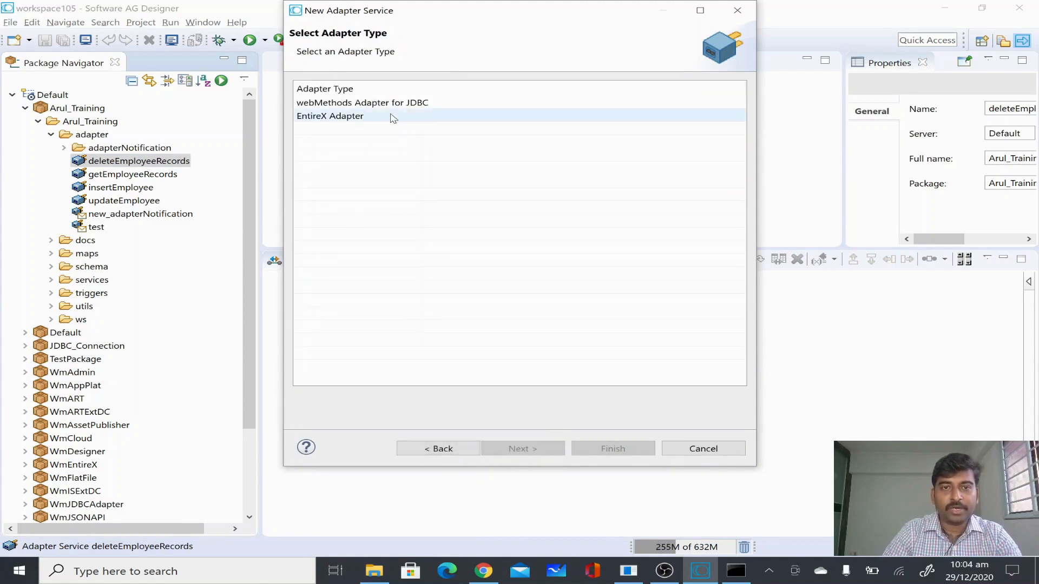
Step: Create the service with webMethods Adapter for JDBC, the JDBC_Connection.connection:OrclDatabase connection and the BatchInsertSQL template
click(414, 103)
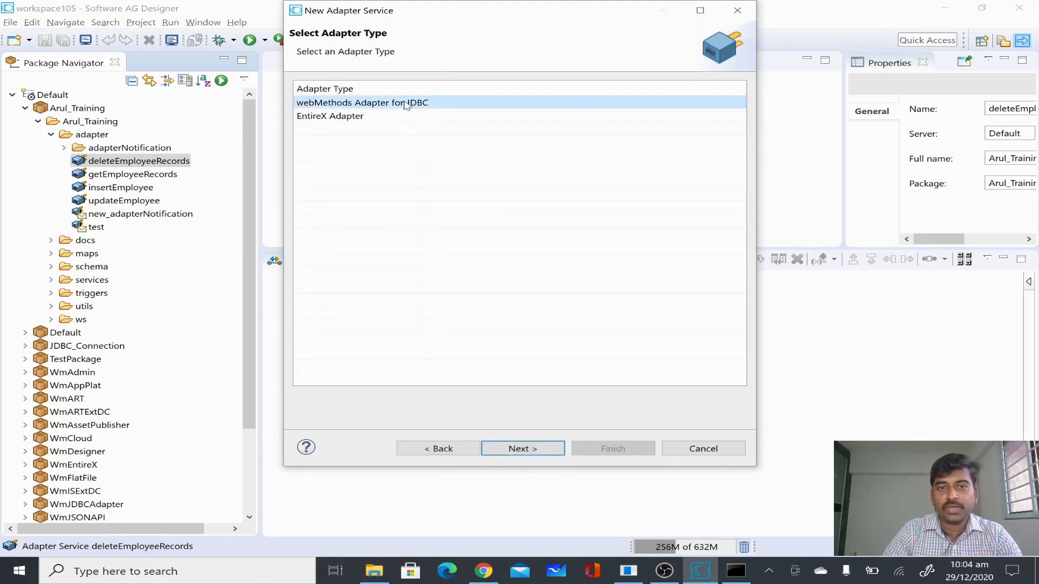
click(544, 451)
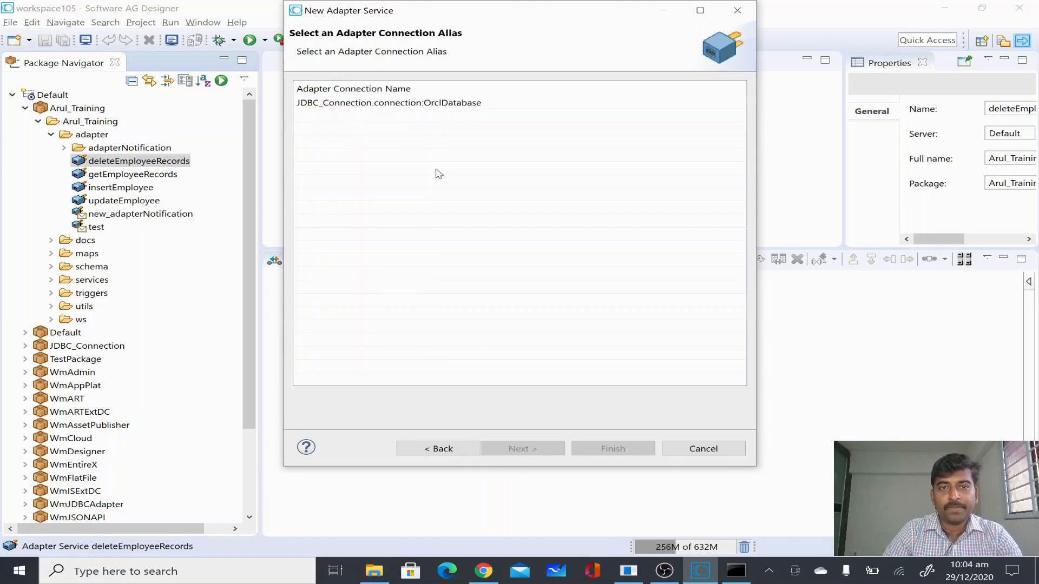
click(410, 105)
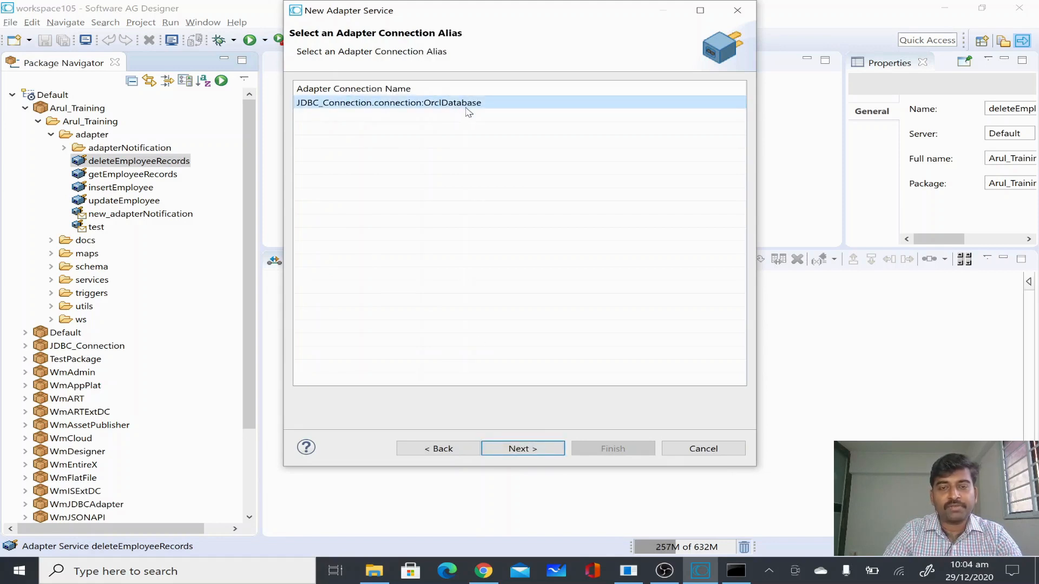
click(531, 449)
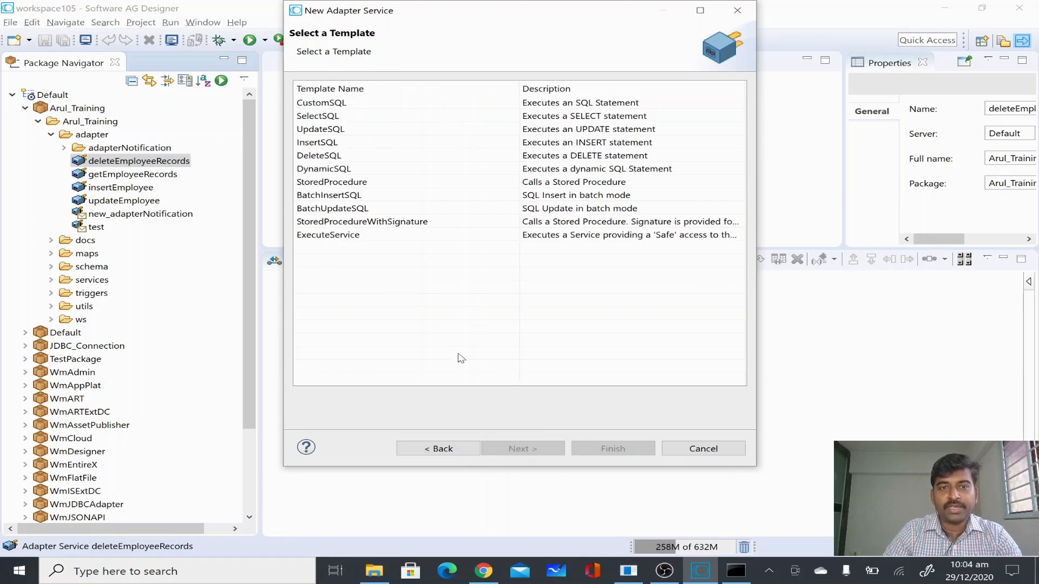
click(357, 196)
click(595, 448)
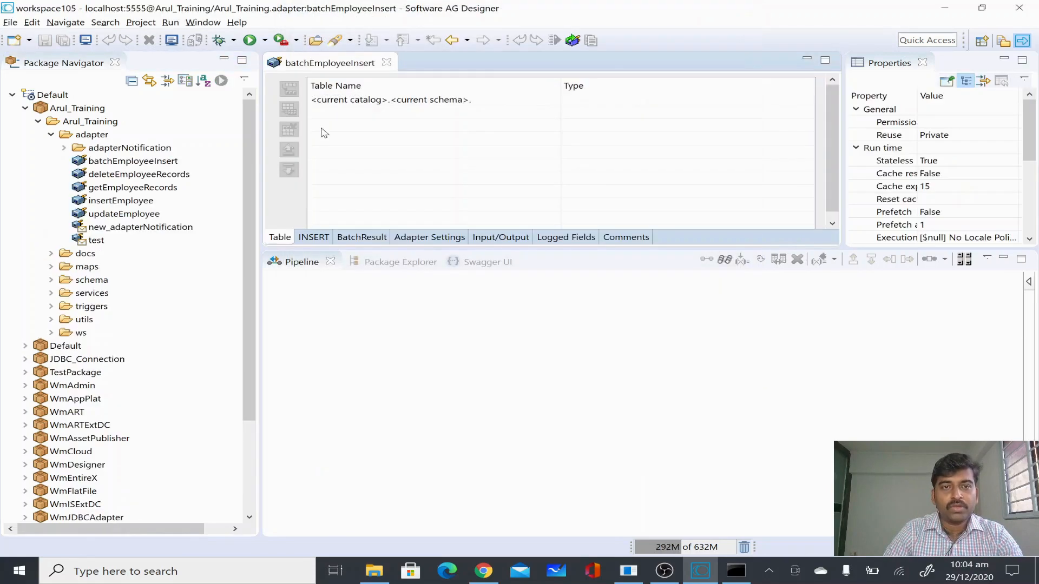
Step: Try to edit the service's table name, and check the OrclDatabase connection's transaction type in the Integration Server browser page
click(476, 98)
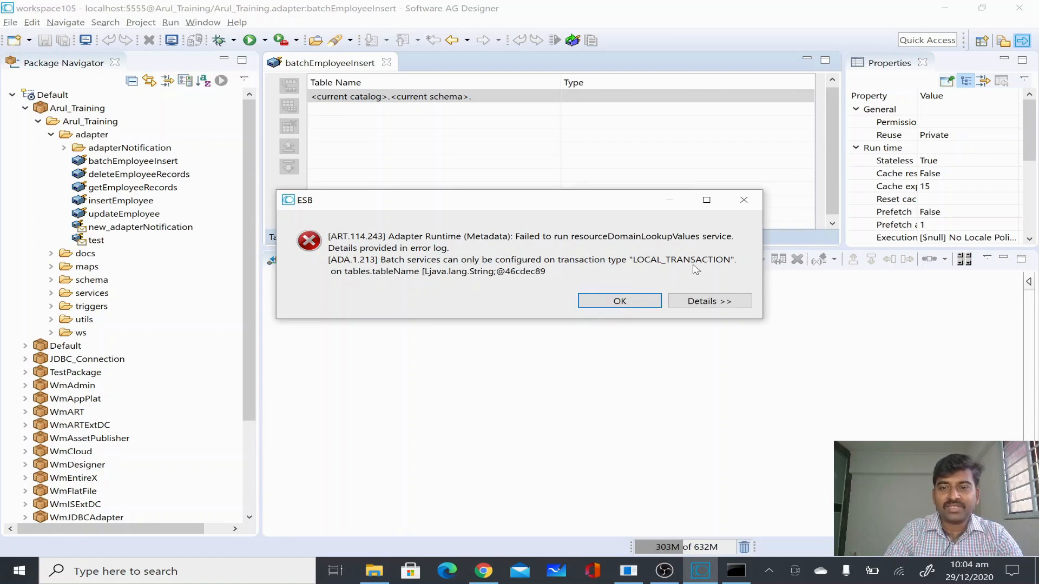
click(610, 304)
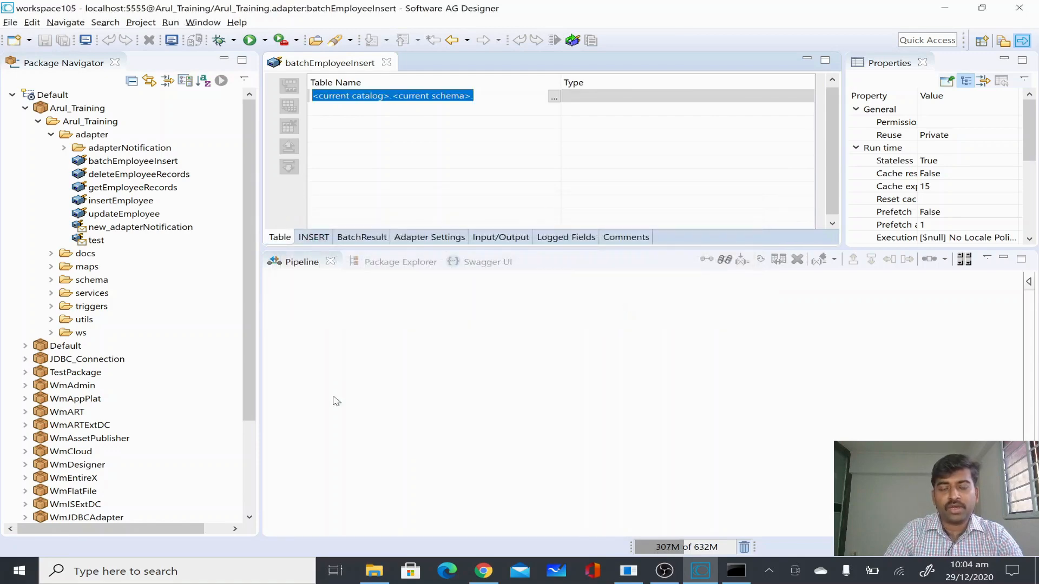
click(483, 571)
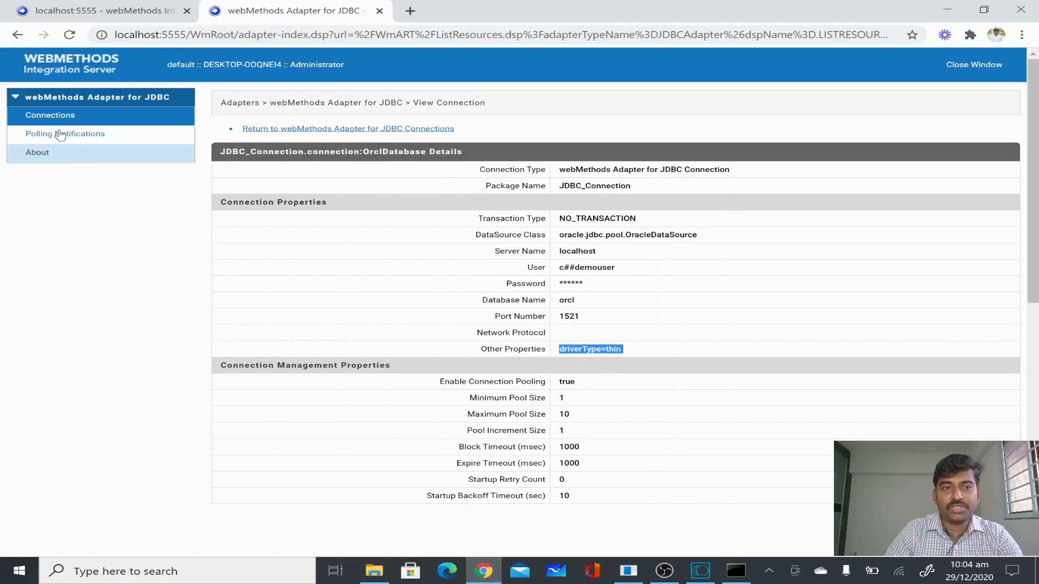
triple_click(597, 219)
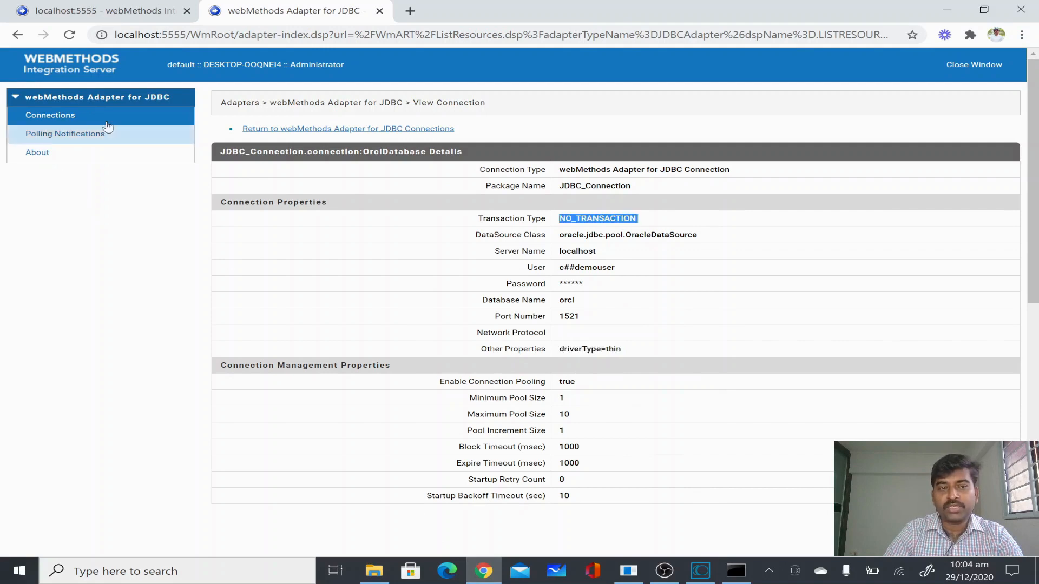
Step: Disable the JDBC_Connection.connection:OrclDatabase connection in the JDBC adapter's connection list
click(38, 120)
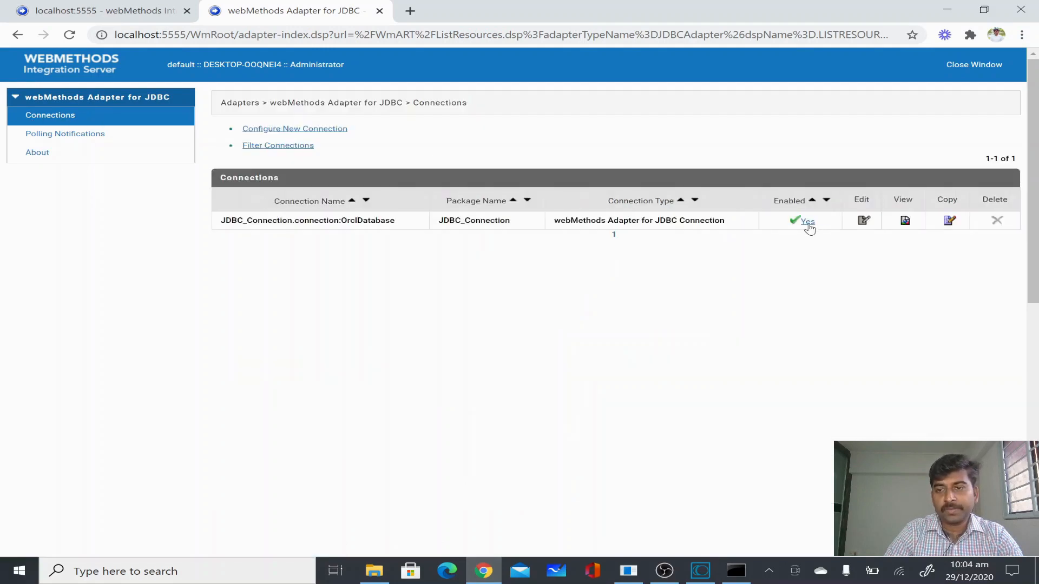
click(806, 223)
click(595, 179)
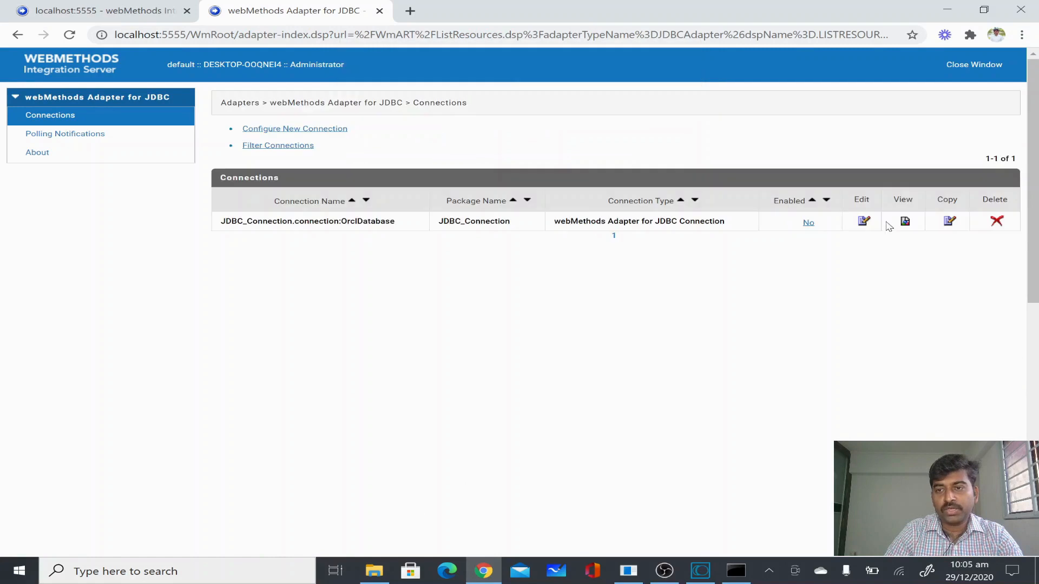
Step: Set the OrclDatabase connection's transaction type to LOCAL_TRANSACTION, save the changes and enable the connection
click(864, 222)
click(535, 221)
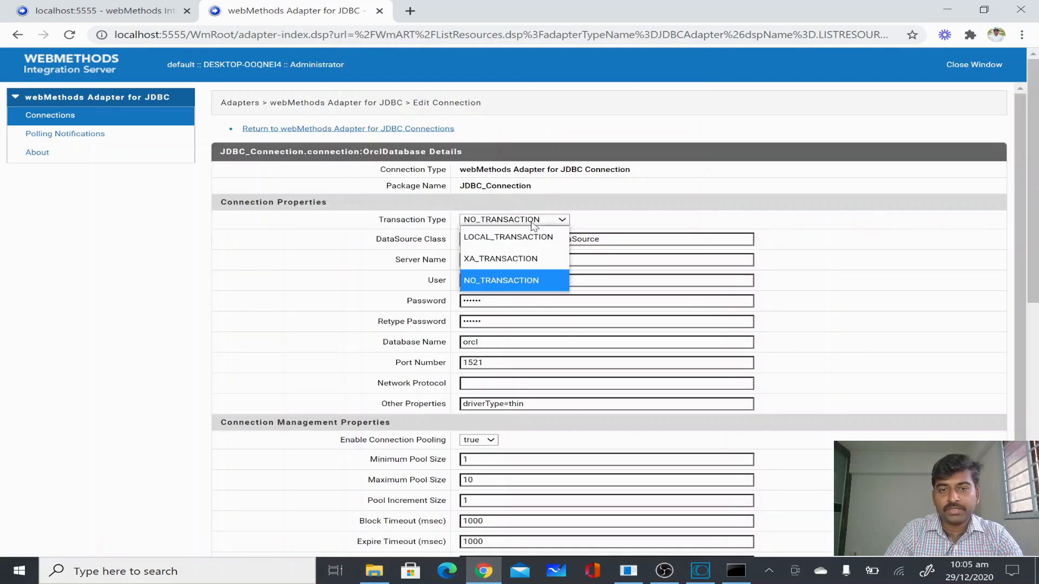
click(533, 236)
scroll(909, 371, down, 1)
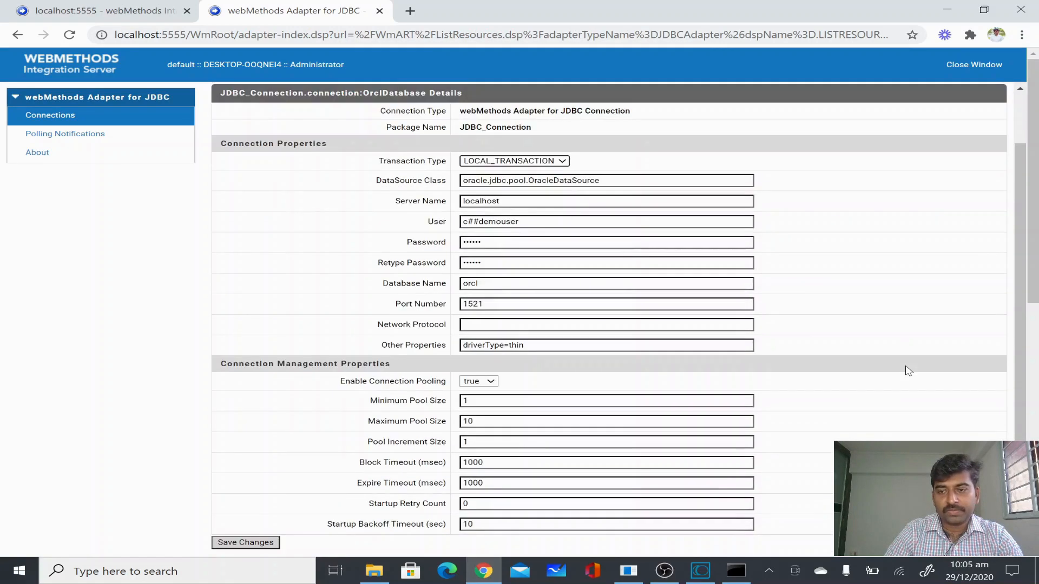
click(261, 543)
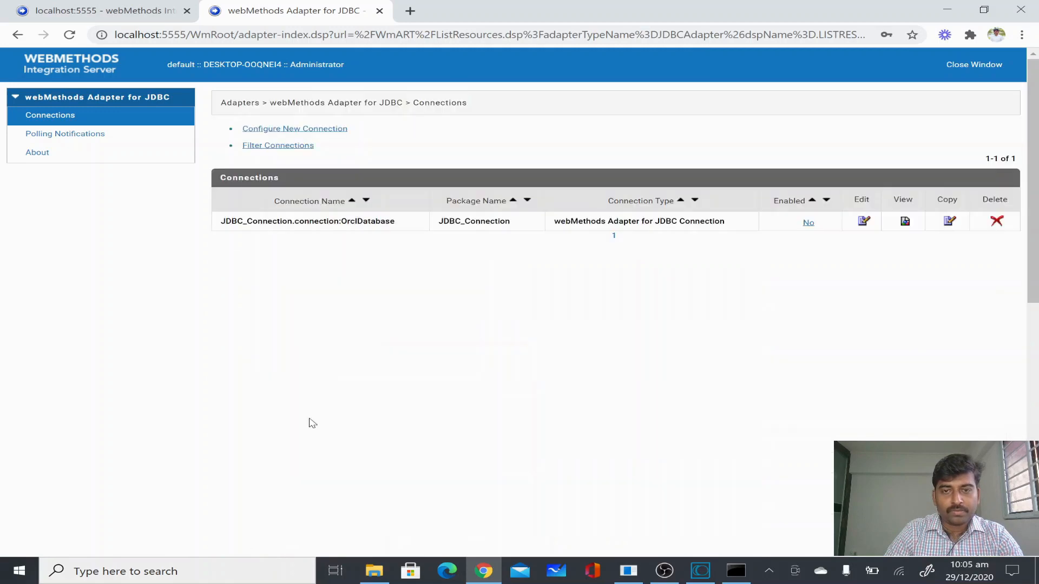
click(808, 223)
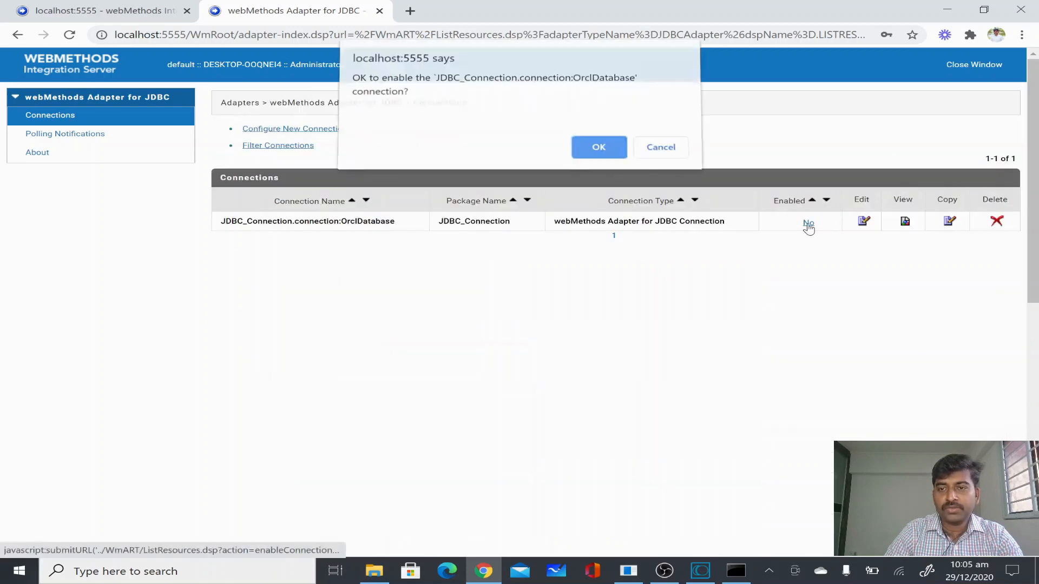
click(610, 149)
Step: Switch back to Designer and choose EMPLOYEE from the current catalog and current schema as the batchEmployeeInsert table
key(alt+Tab)
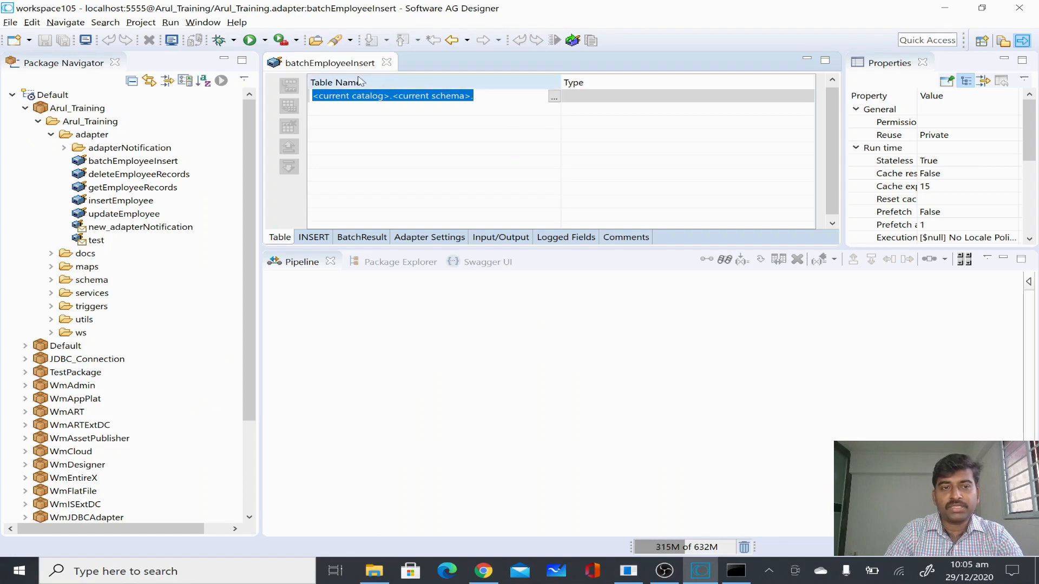
double_click(164, 162)
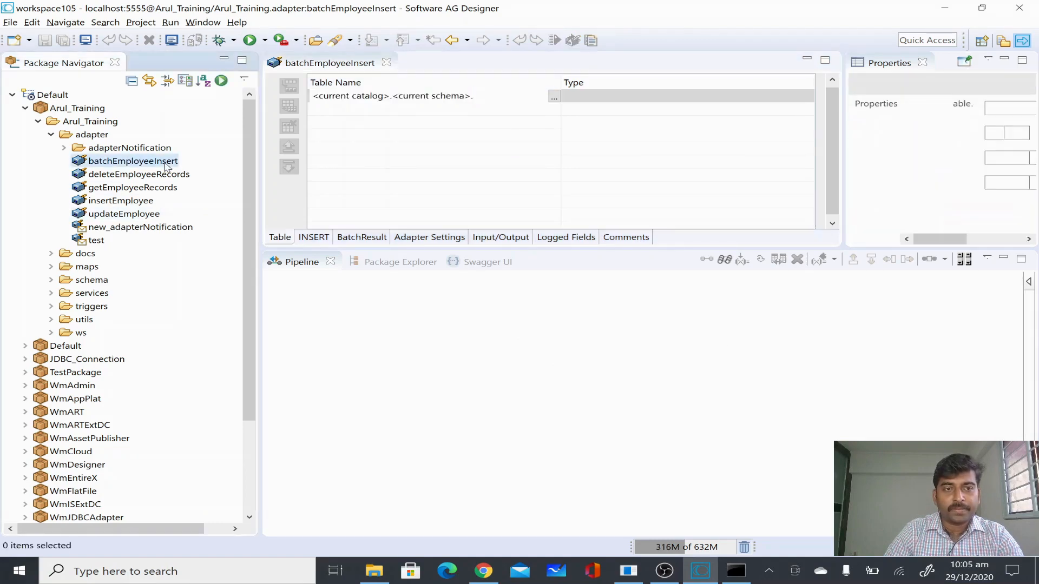
click(553, 97)
click(287, 129)
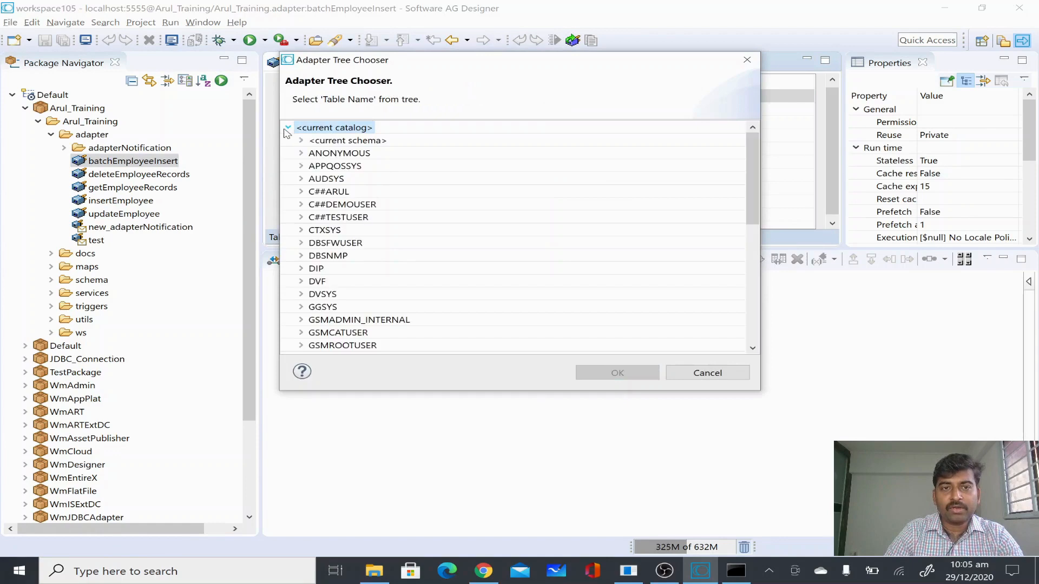
click(300, 140)
click(331, 155)
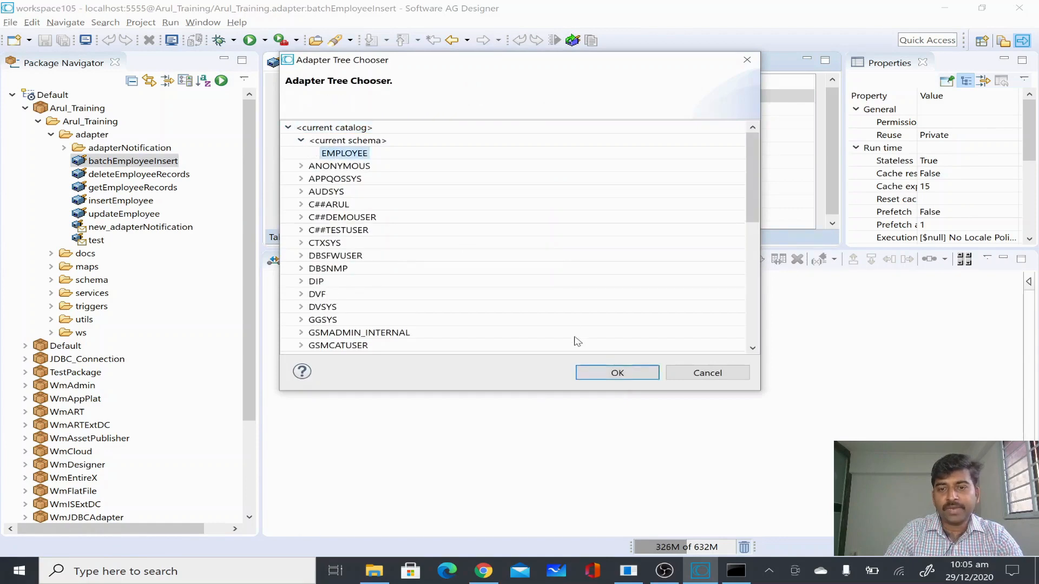
click(591, 370)
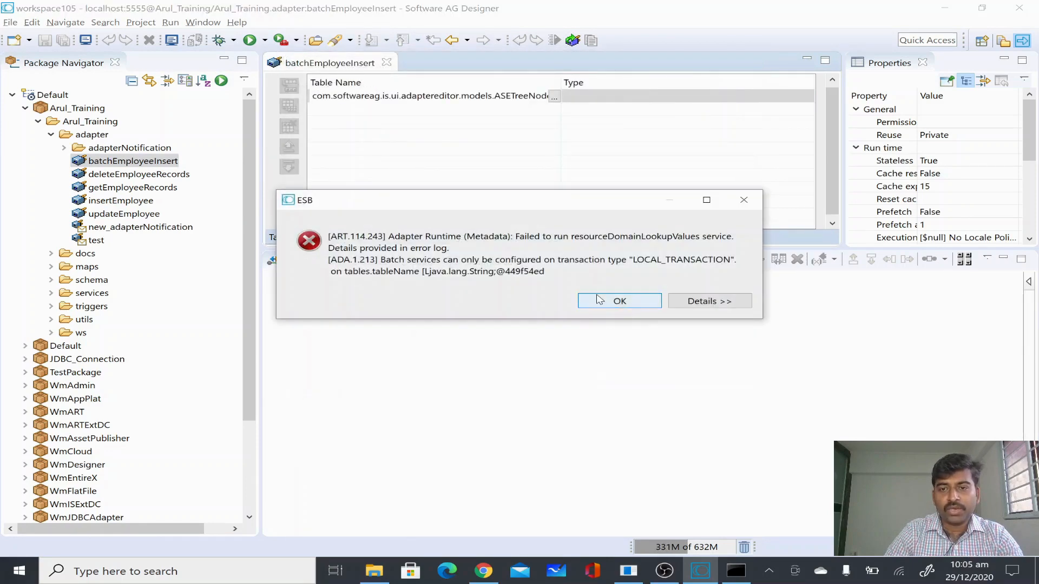
click(599, 299)
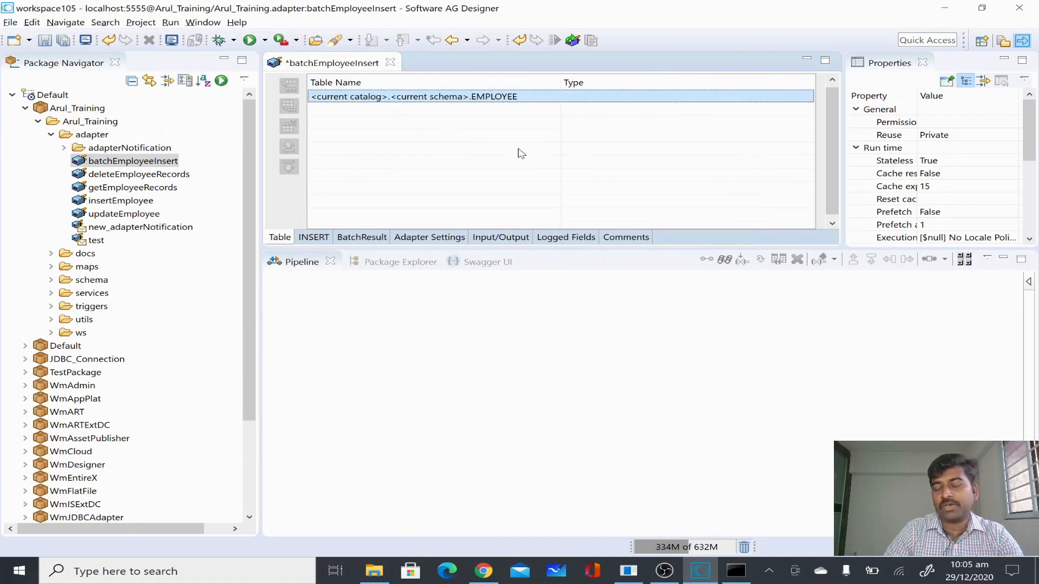
Step: Reload the adapter values for the EMPLOYEE table and save the batchEmployeeInsert service
click(574, 41)
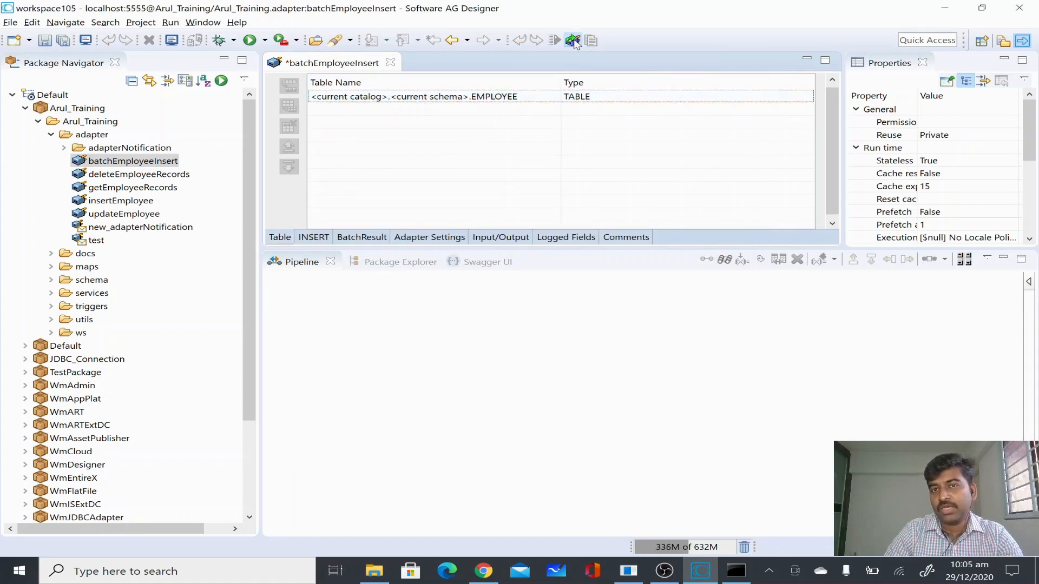
click(540, 96)
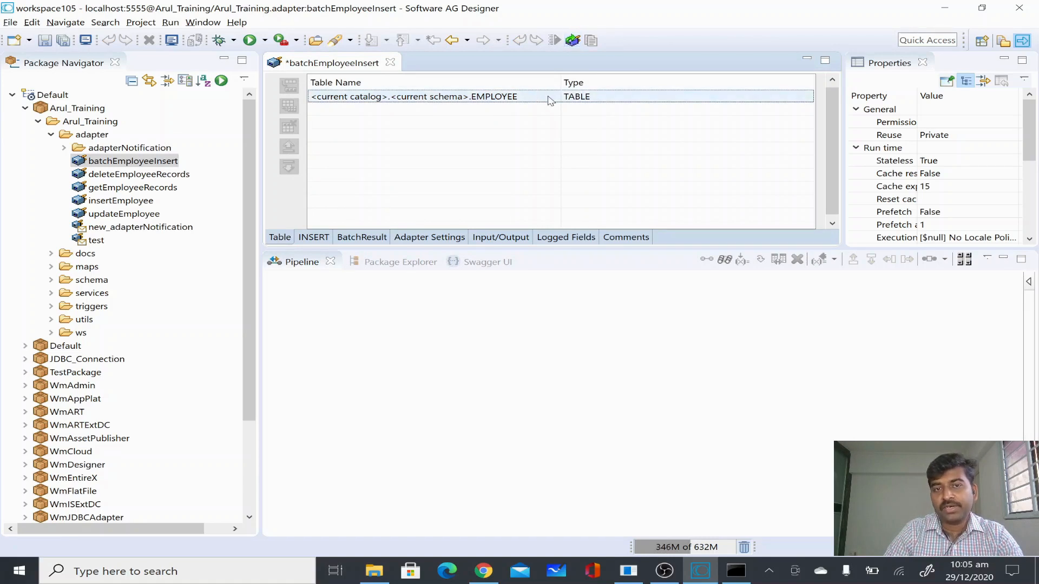
click(553, 101)
key(ctrl+s)
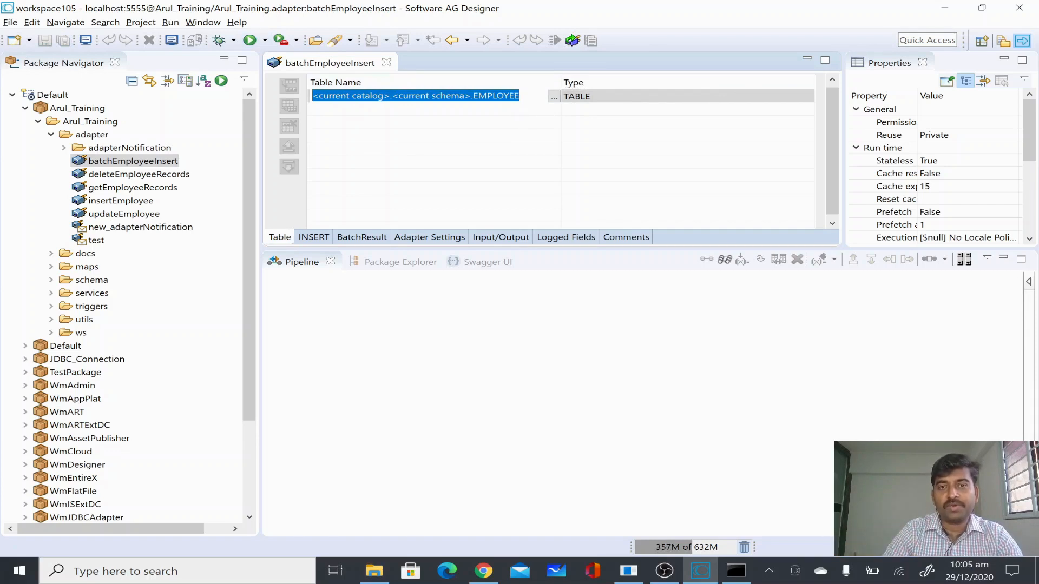
Step: Add the NAME, ID and DEPARTMENT columns to the batchEmployeeInsert service's INSERT definition
click(318, 240)
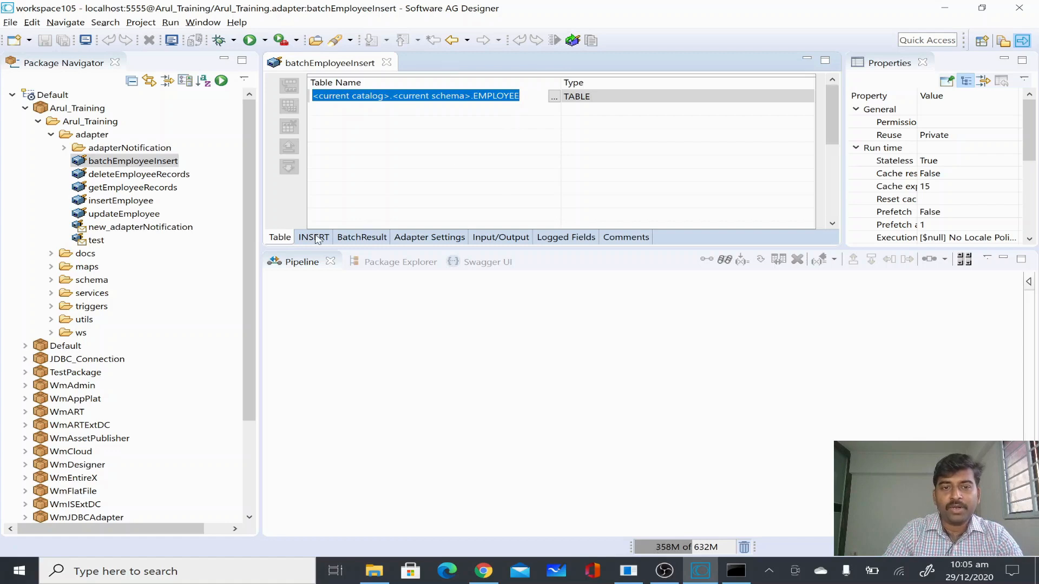
click(287, 89)
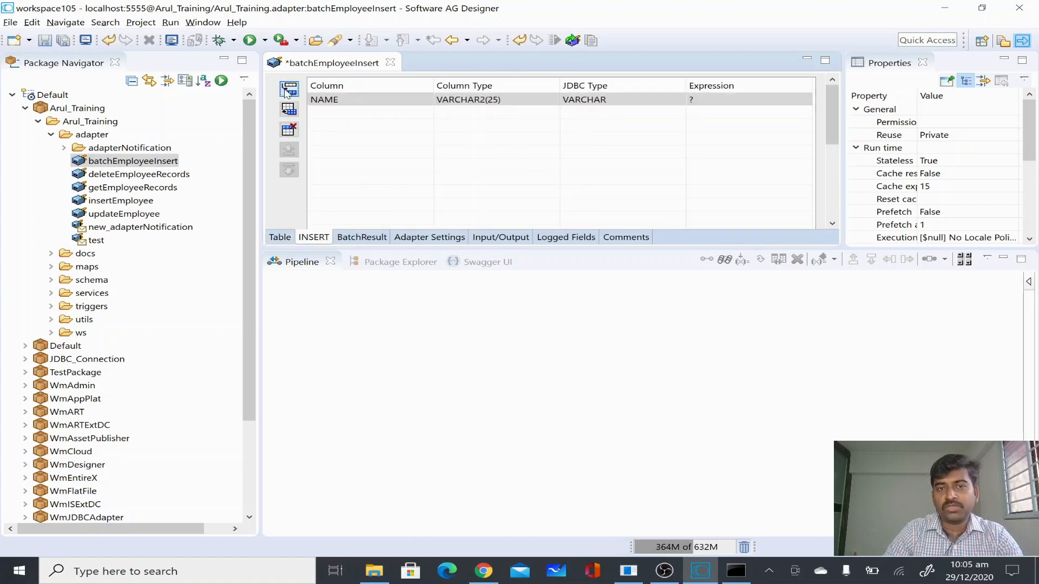
click(287, 90)
click(287, 90)
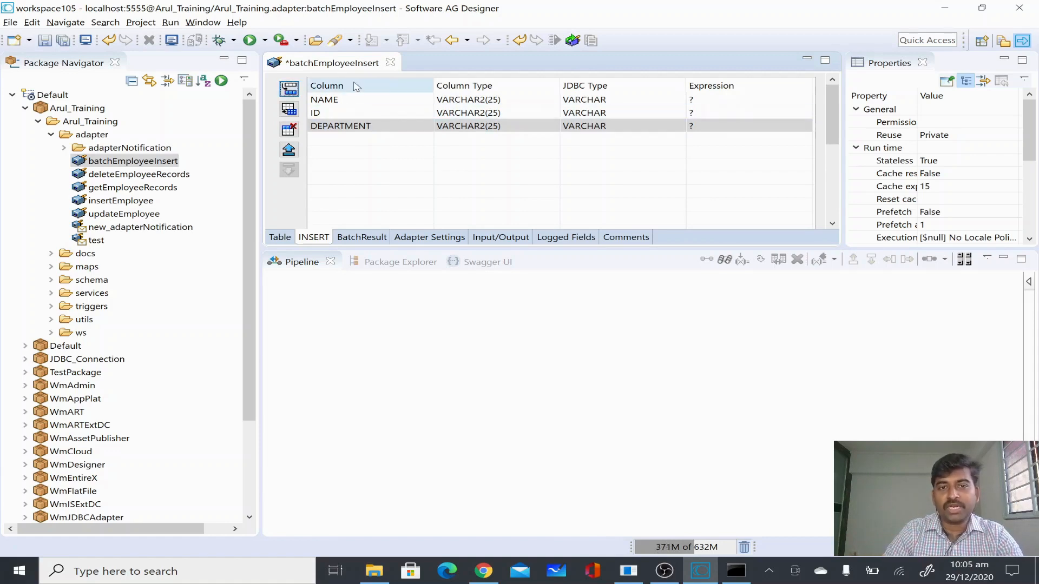
Step: Set the batch result output name to BatchResult and save the batchEmployeeInsert service
click(362, 238)
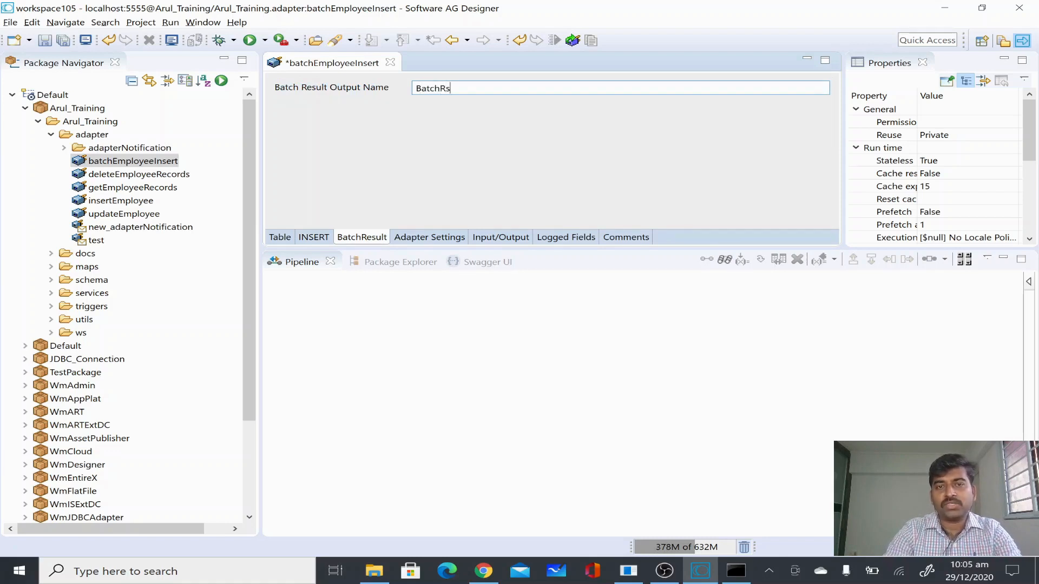
text(BatchResult)
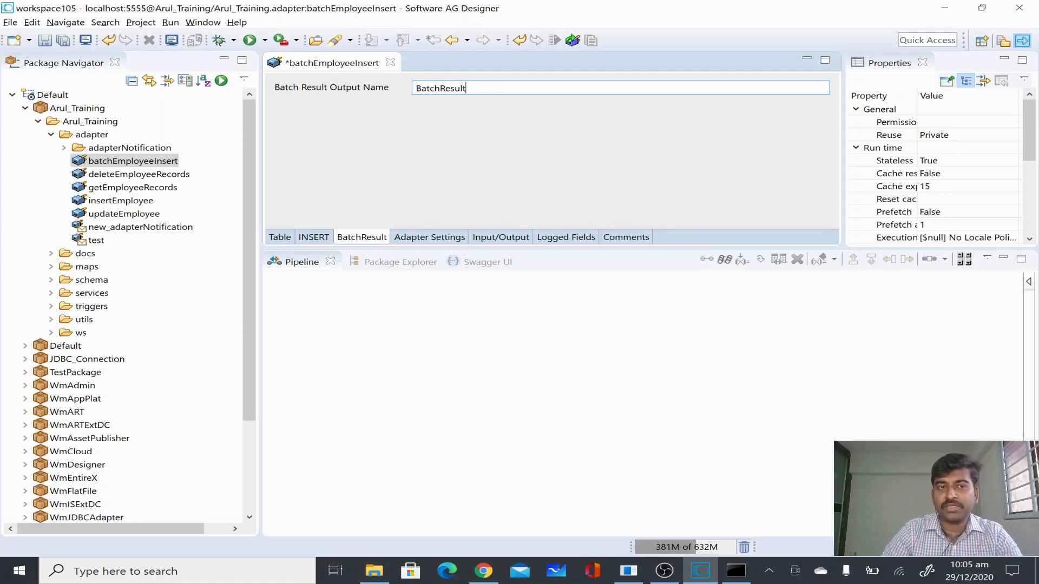
click(45, 40)
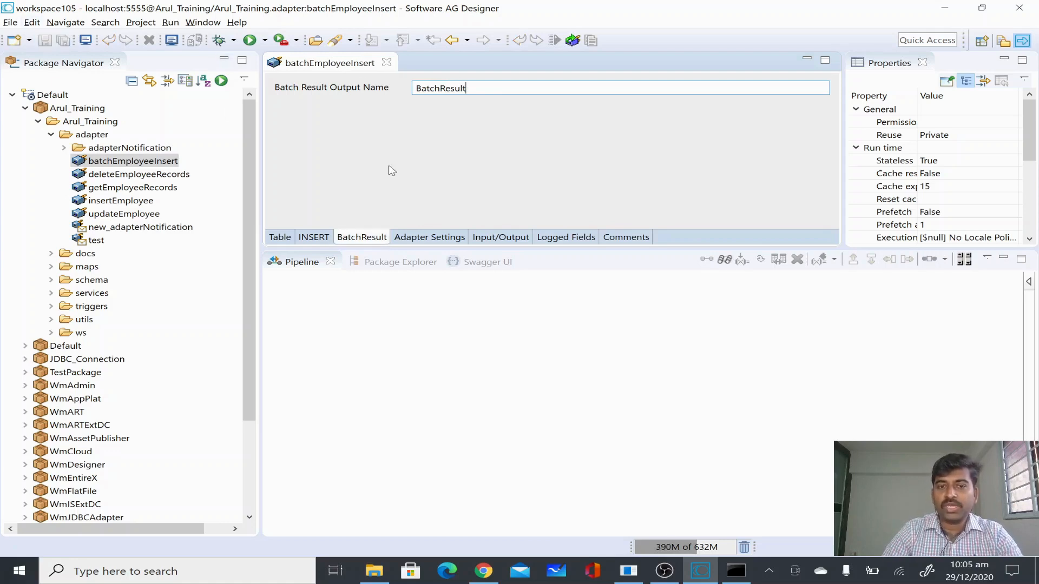
Step: Review the service's input/output, table and adapter settings, and run batchEmployeeInsert as a service
click(479, 239)
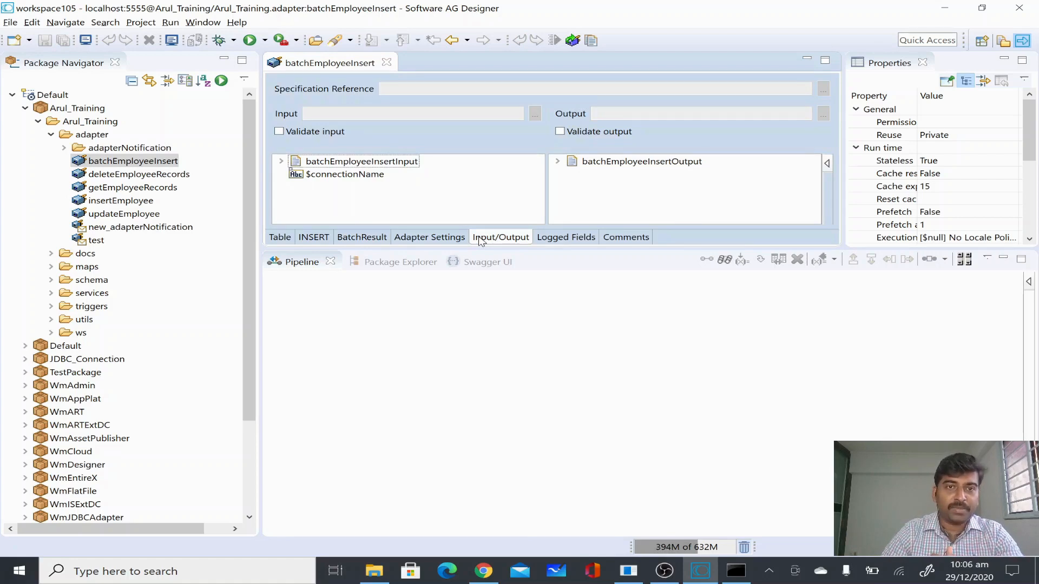
click(279, 239)
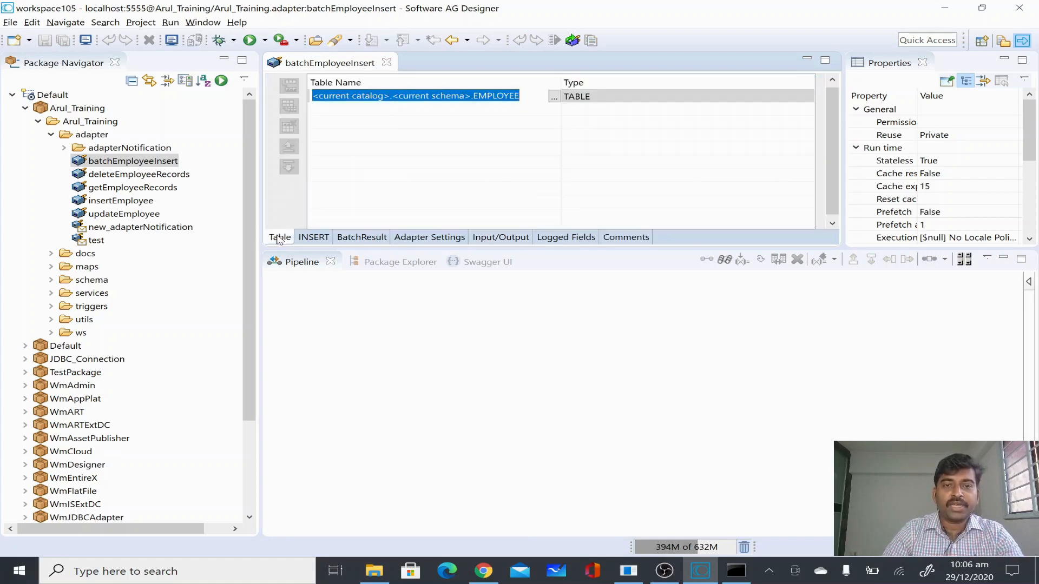
click(452, 240)
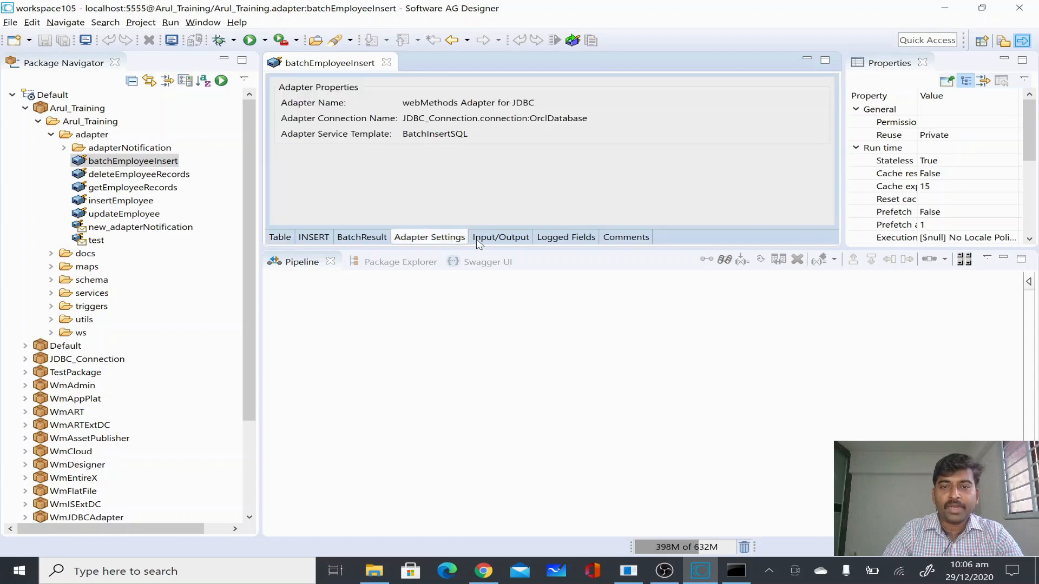
click(479, 240)
right_click(376, 178)
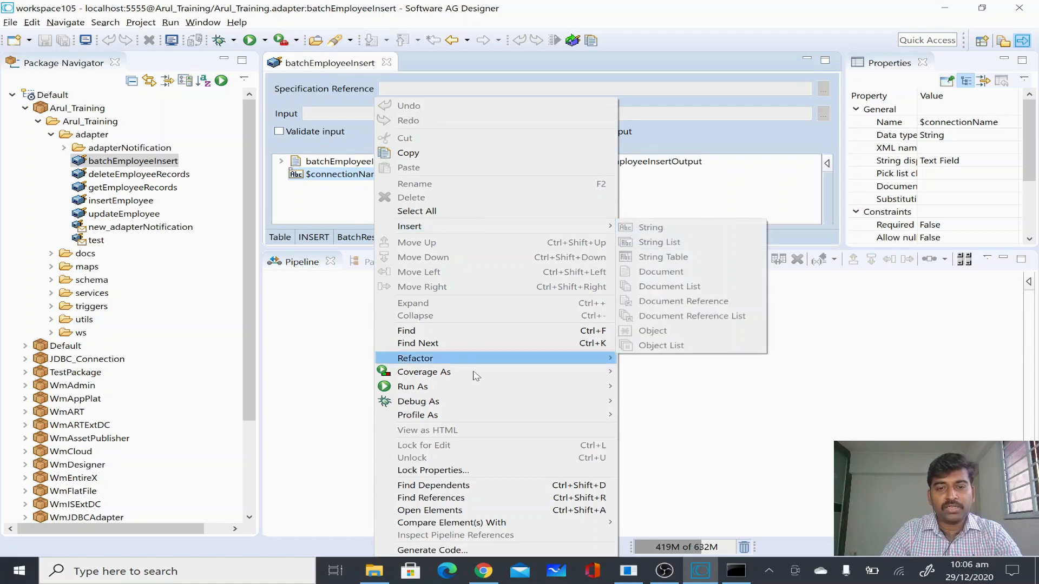
mouse_move(494, 387)
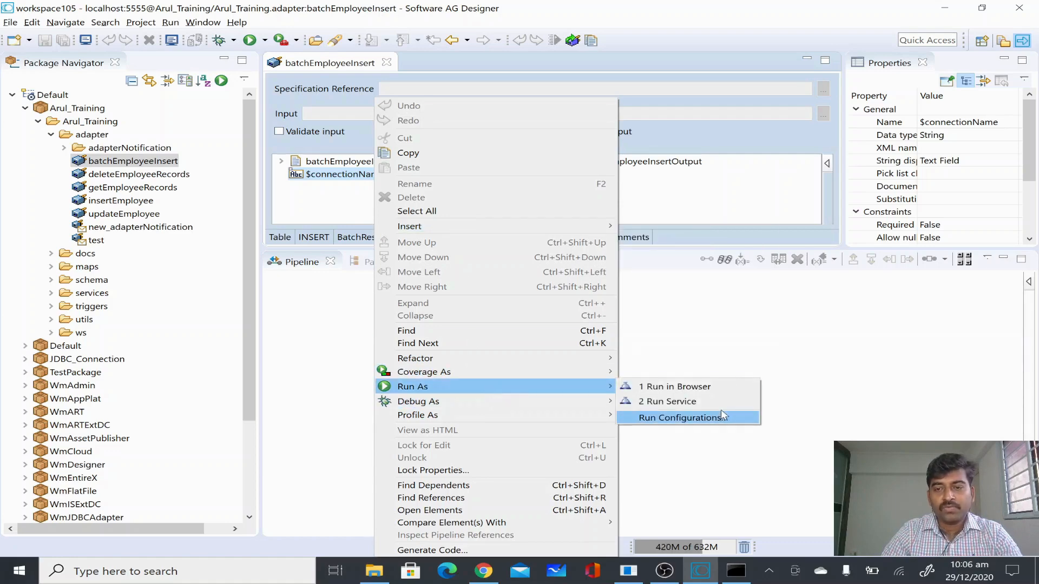
click(697, 401)
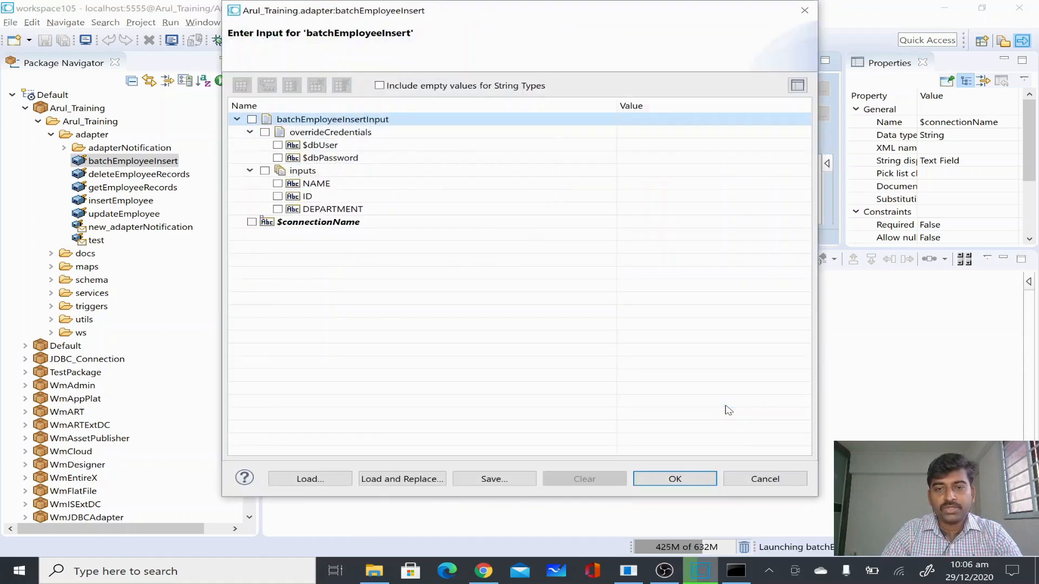
Step: Add a first record to the inputs list of batchEmployeeInsertInput
click(671, 184)
click(313, 172)
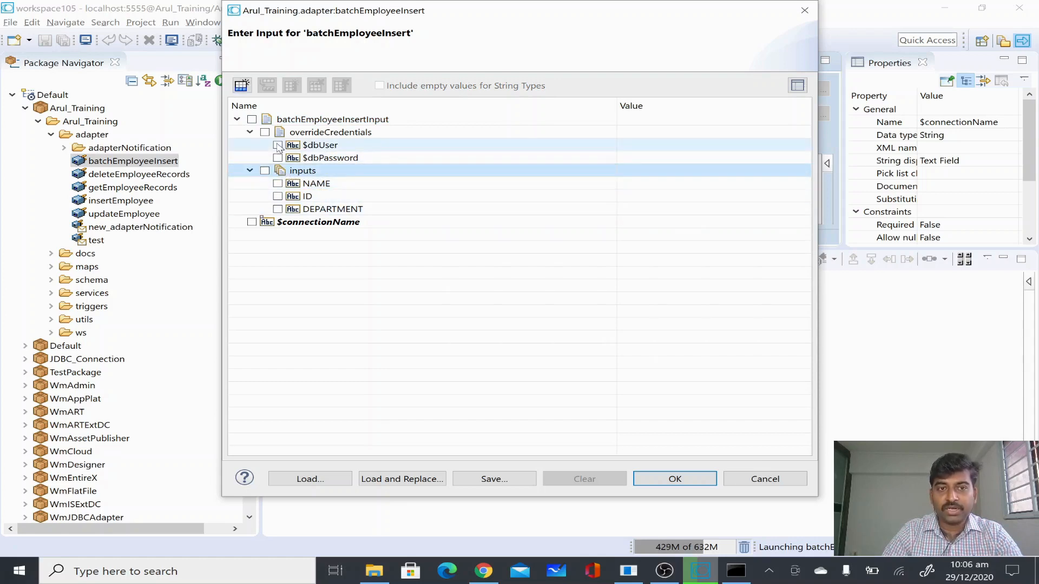
click(242, 85)
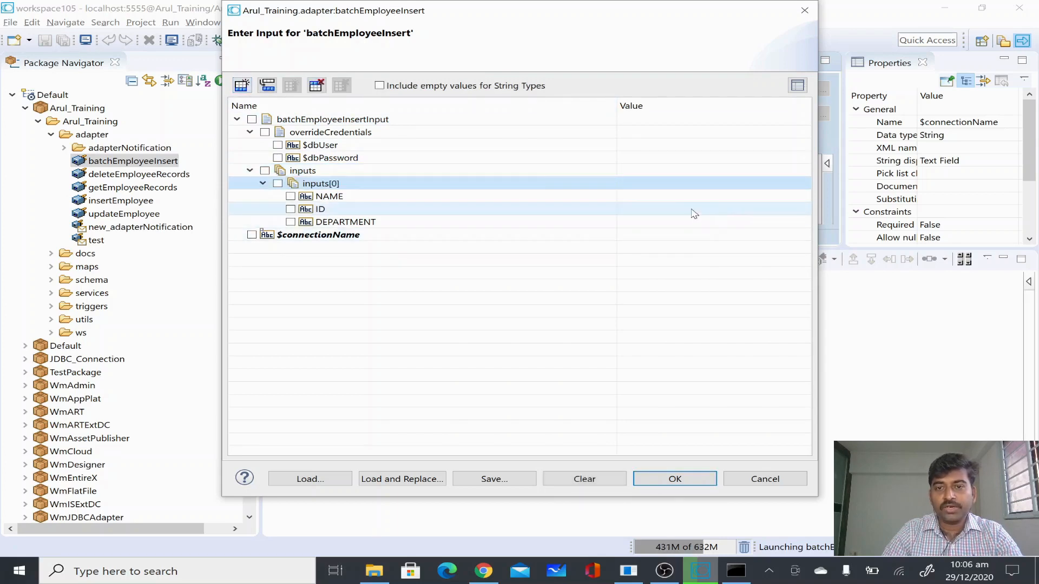
click(677, 199)
click(677, 199)
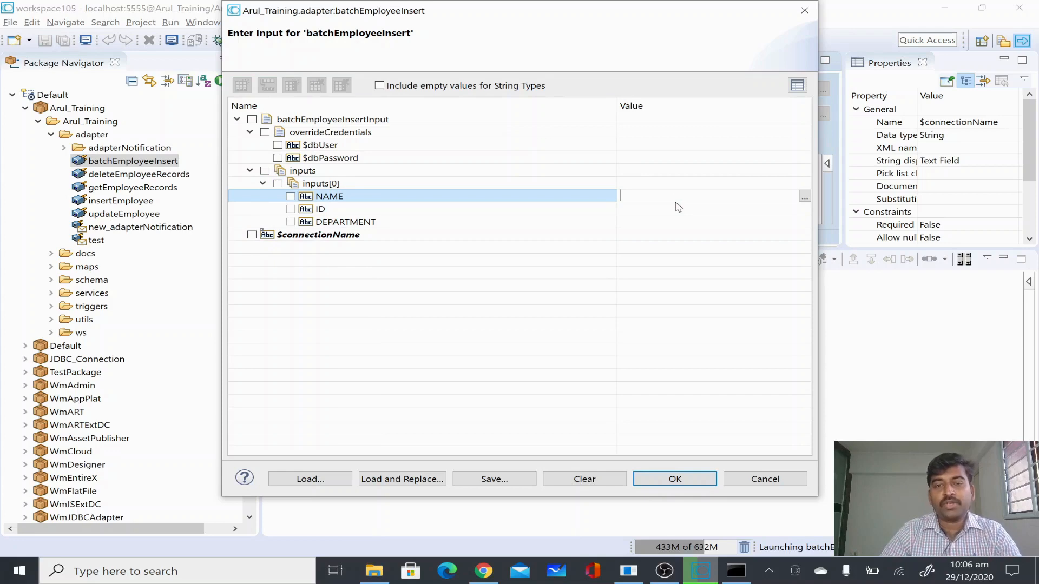
Step: Switch to SQL Plus, clear the screen and run "select * from employee;" to examine the existing rows
key(alt+Tab)
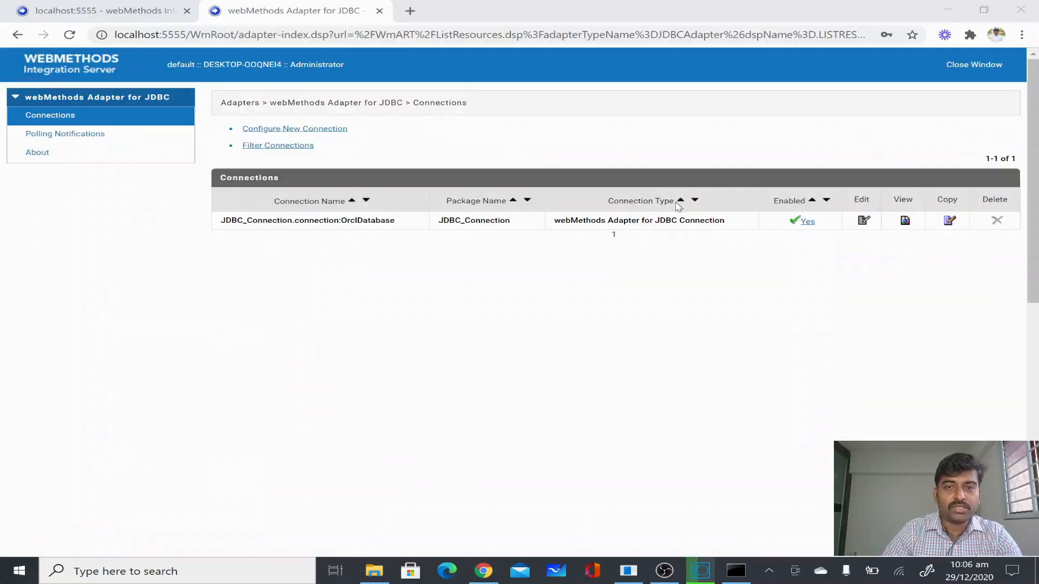
key(alt+Tab)
key(Tab)
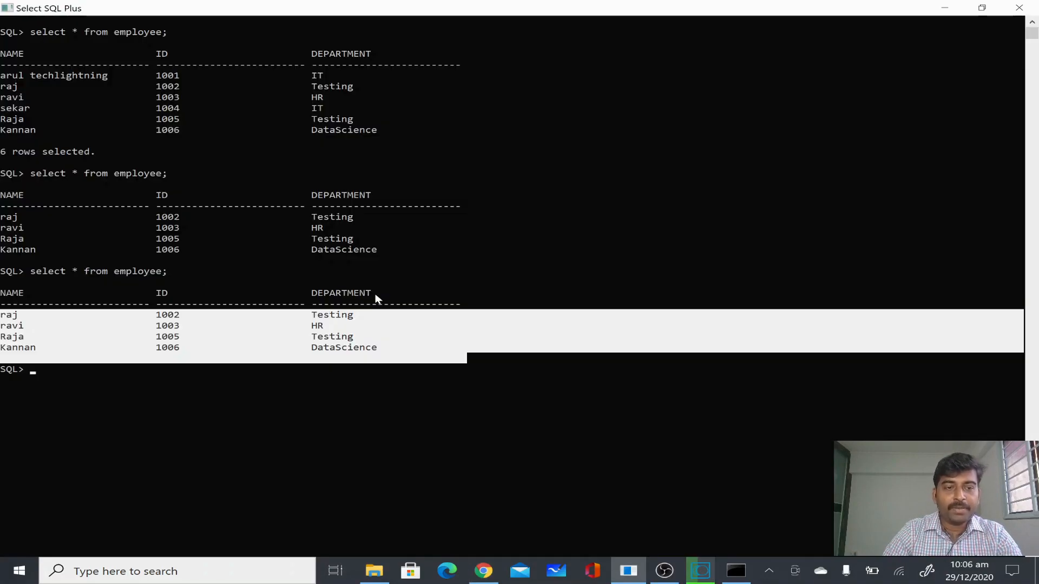
text(lear screen)
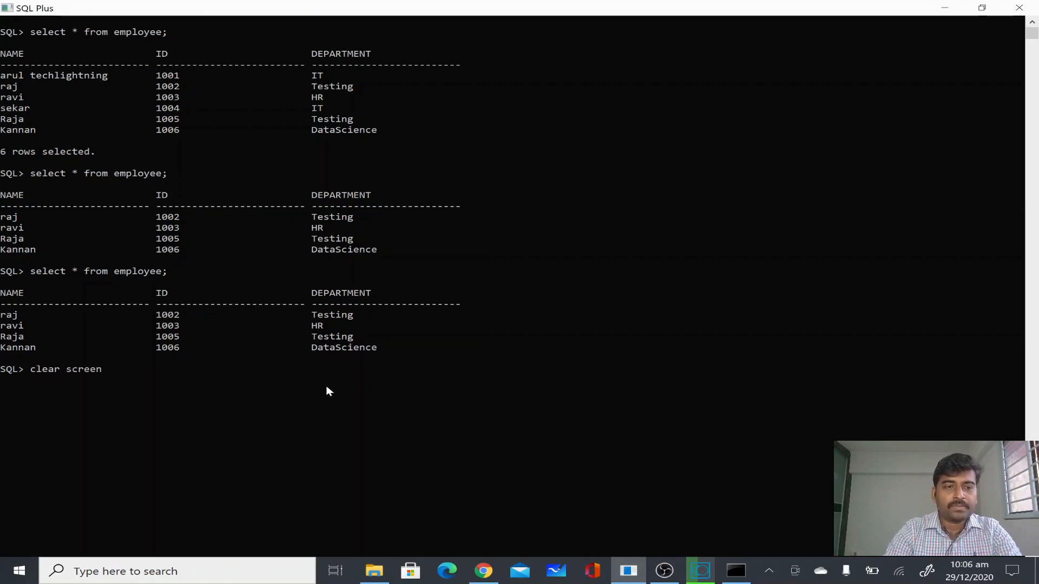
key(Return)
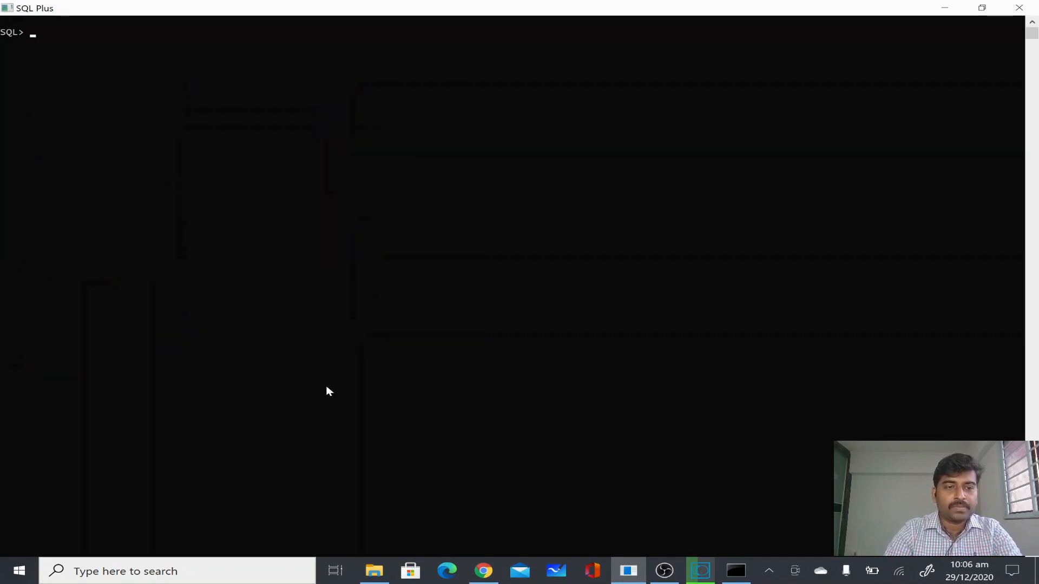
text(select *)
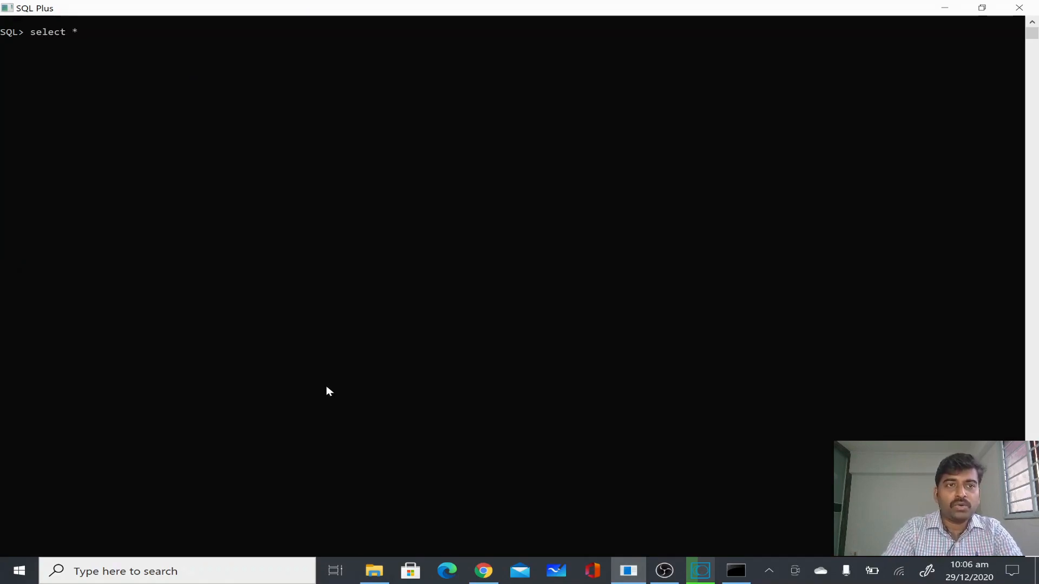
text( from employee;)
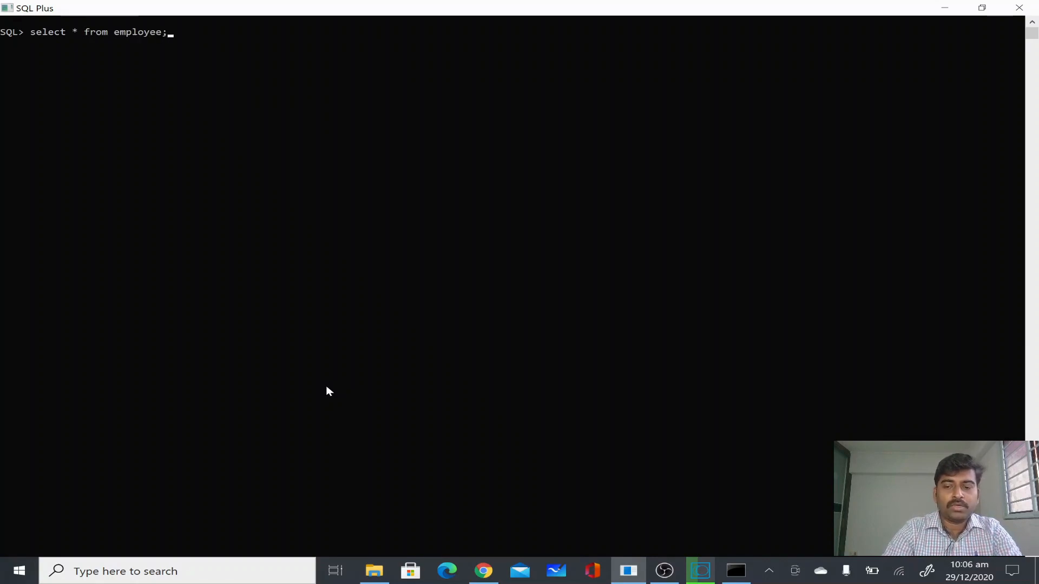
key(Return)
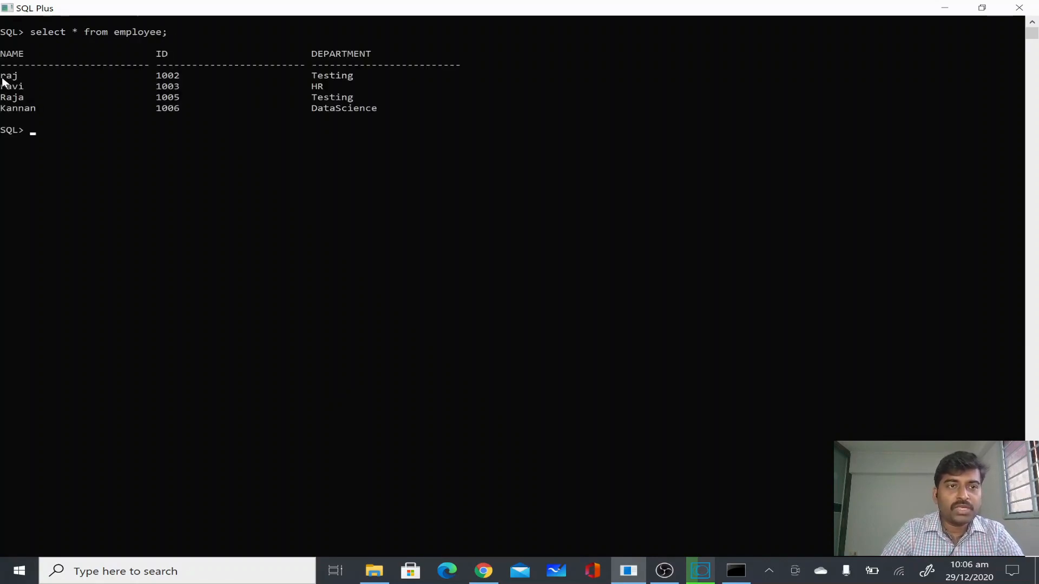
mouse_move(2, 78)
mouse_down()
mouse_move(174, 86)
mouse_move(207, 92)
mouse_move(158, 96)
mouse_move(221, 105)
mouse_move(408, 111)
mouse_move(1, 80)
mouse_up()
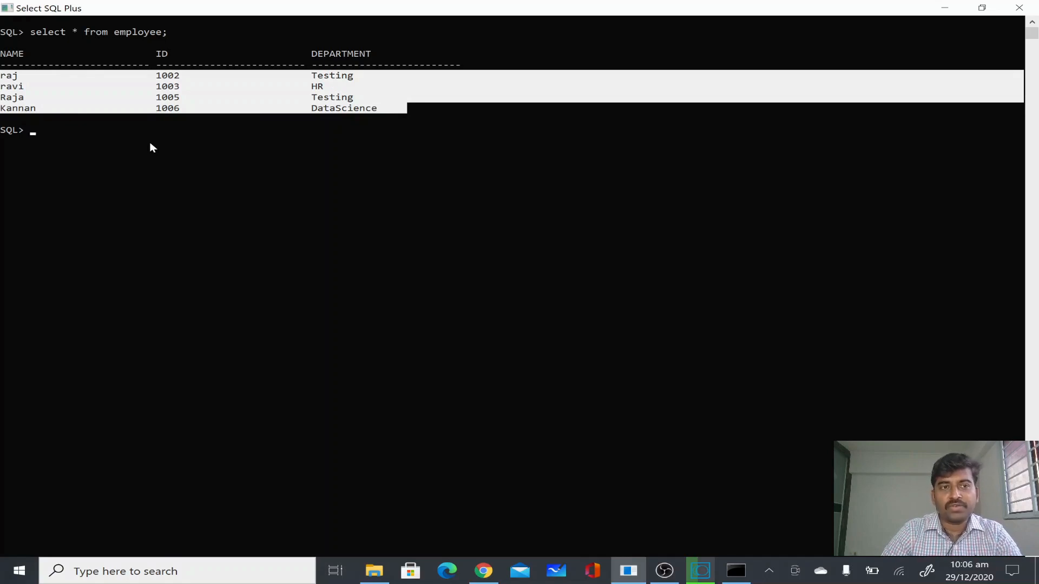
Step: Switch back to Designer and fill the first inputs record with the employee's name, the employee's ID and department IT
key(alt+Tab)
key(alt+Tab)
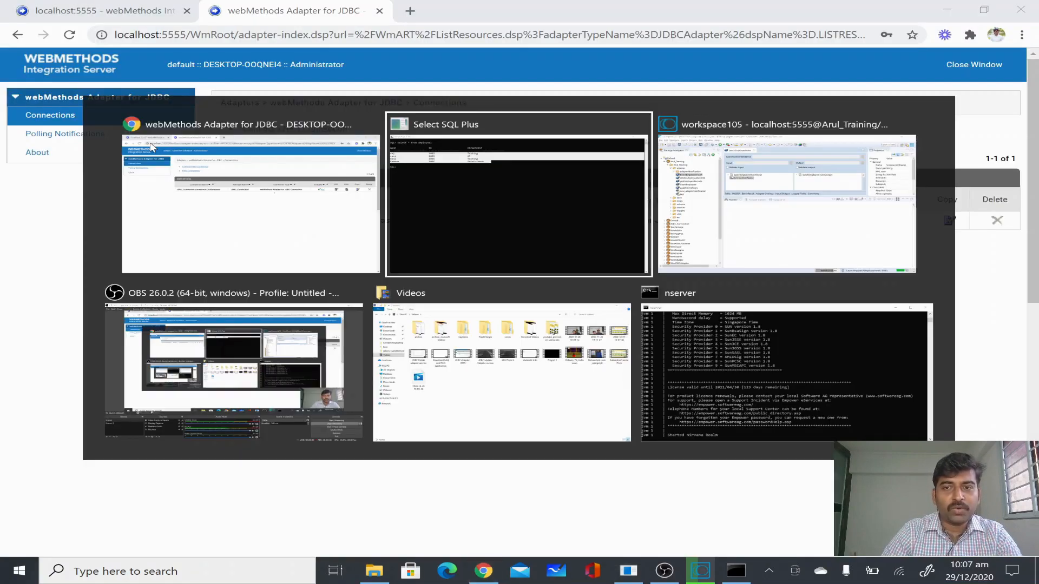
key(alt+Tab)
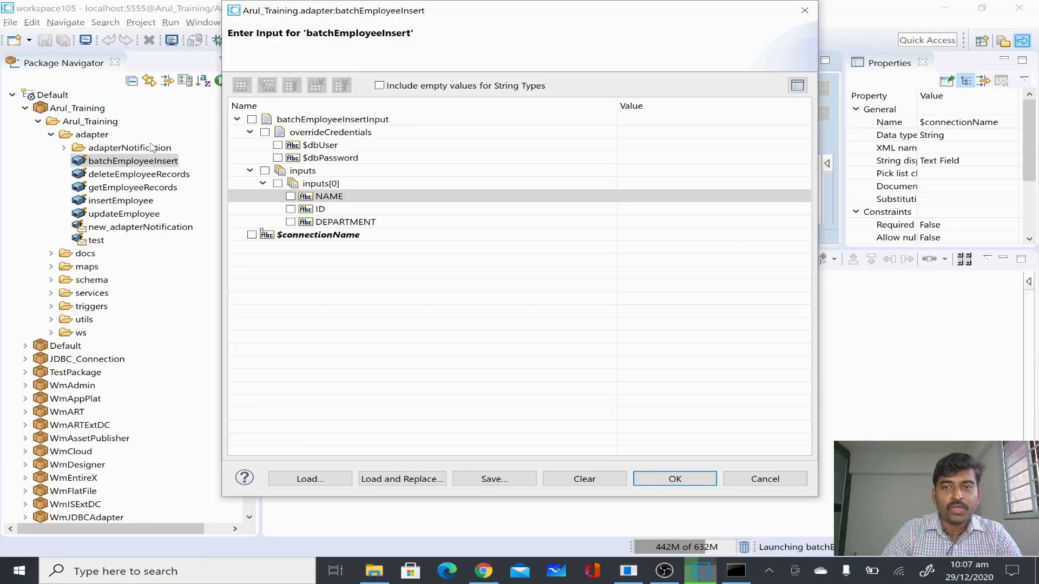
click(656, 202)
text(arul)
key(Tab)
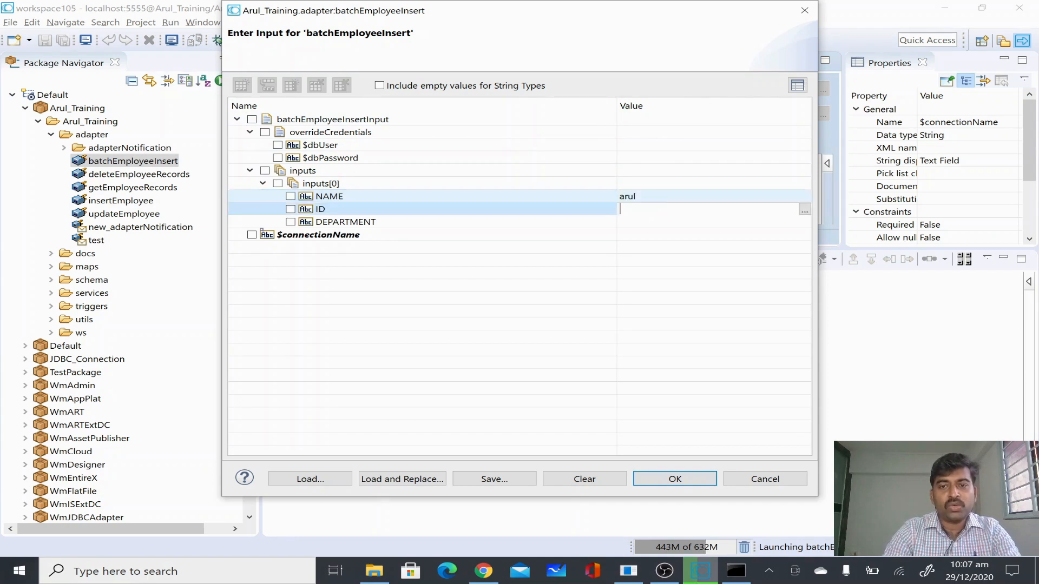
text(1001)
key(Tab)
text(IT)
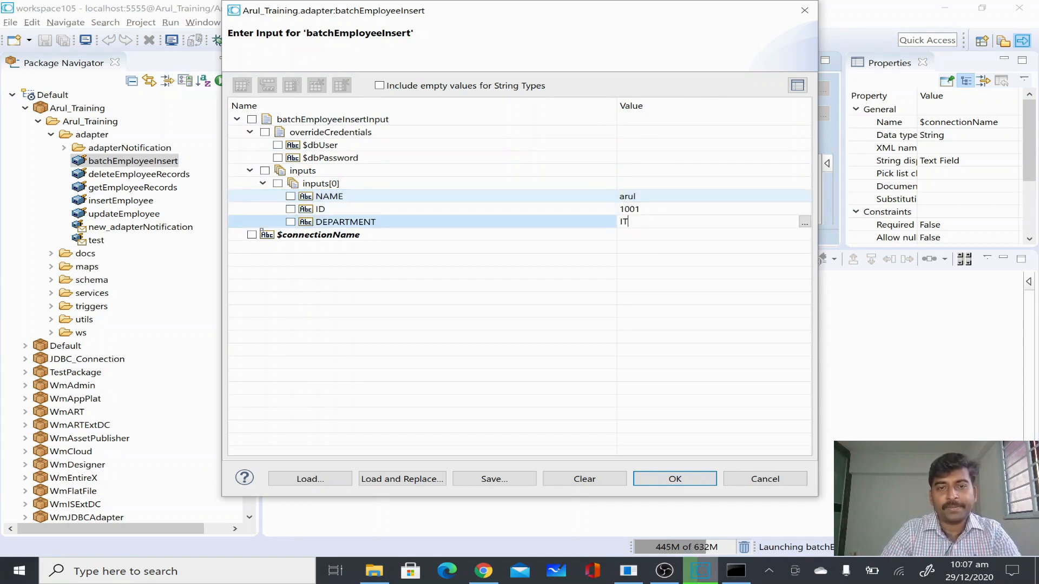
Step: Add a second record to the inputs list
click(314, 184)
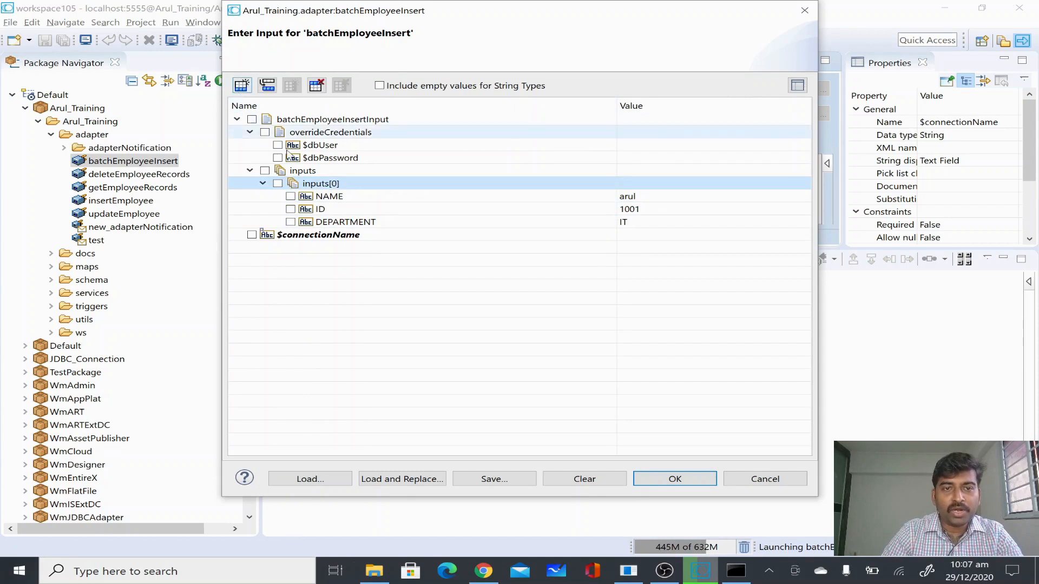
click(303, 172)
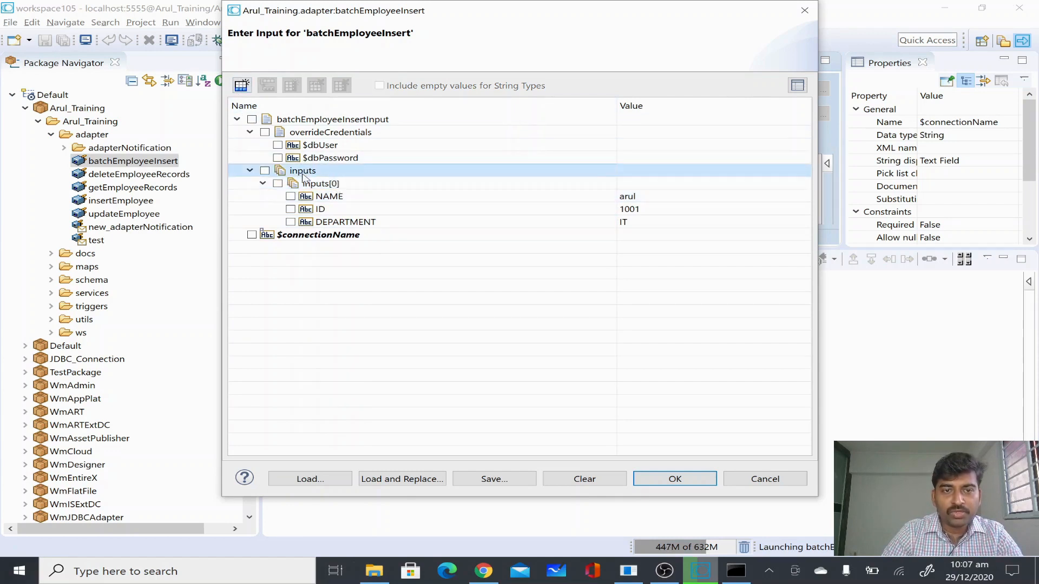
click(241, 86)
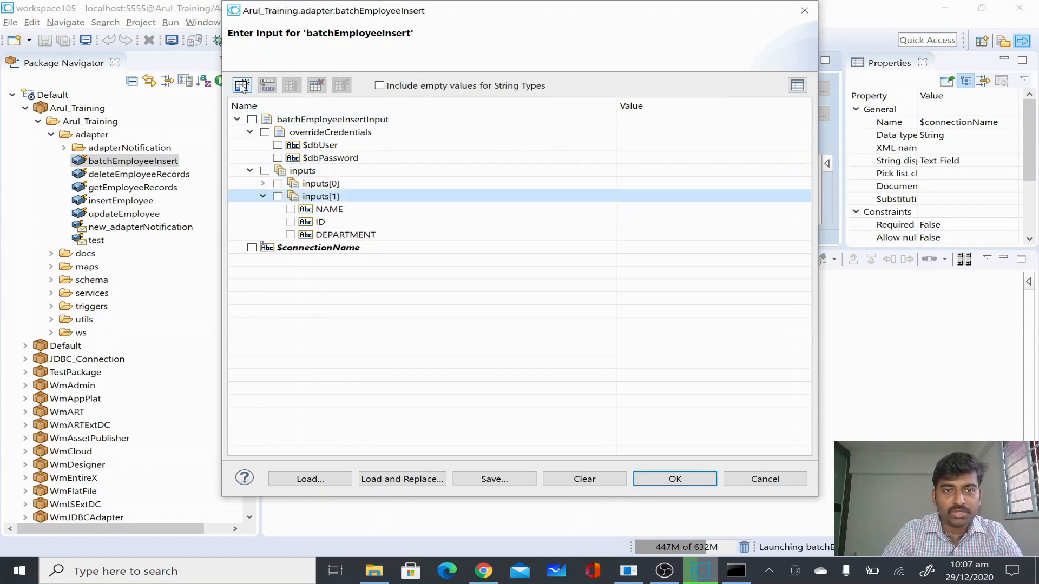
click(312, 173)
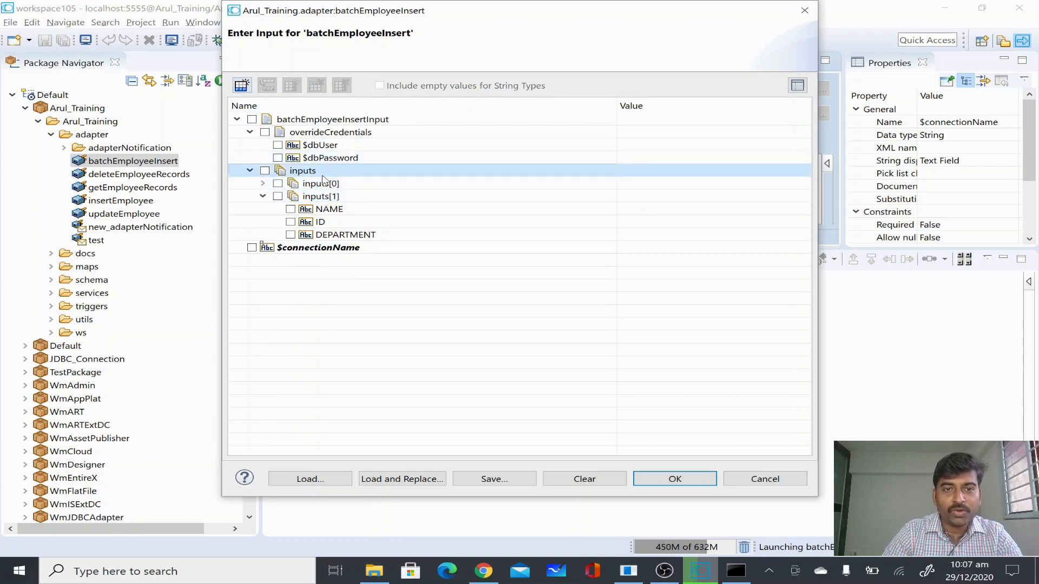
click(633, 196)
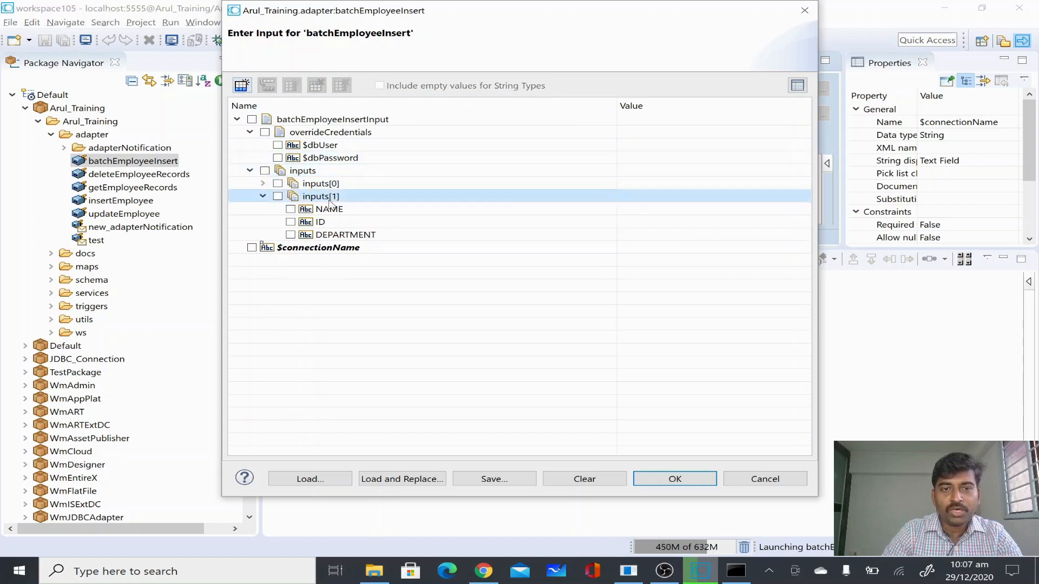
Step: Enter the employee's name and the leading digits of the employee's ID in the second inputs record
click(643, 210)
text(sekar)
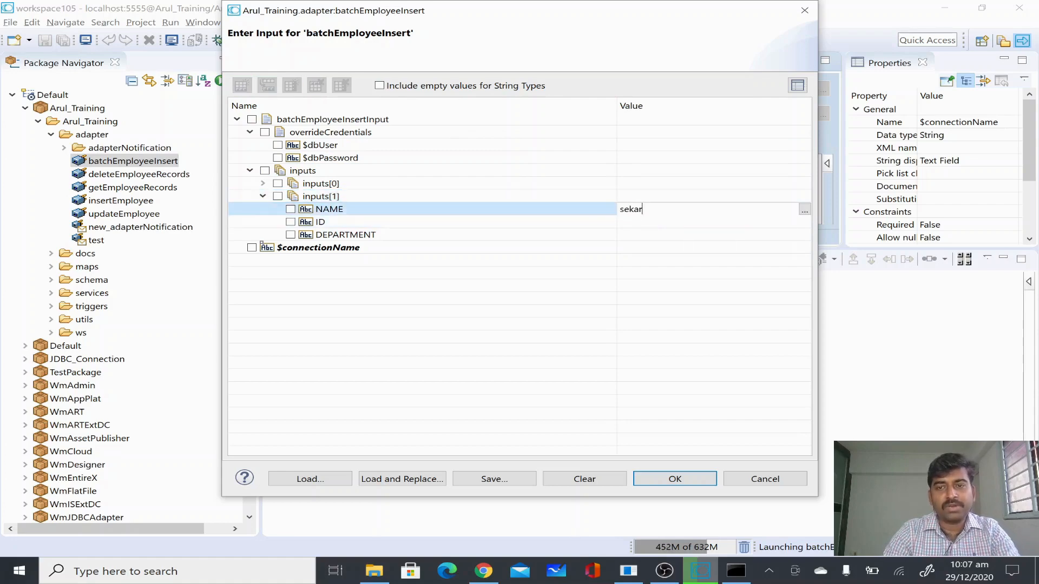
key(Tab)
text(0)
key(BackSpace)
text(100)
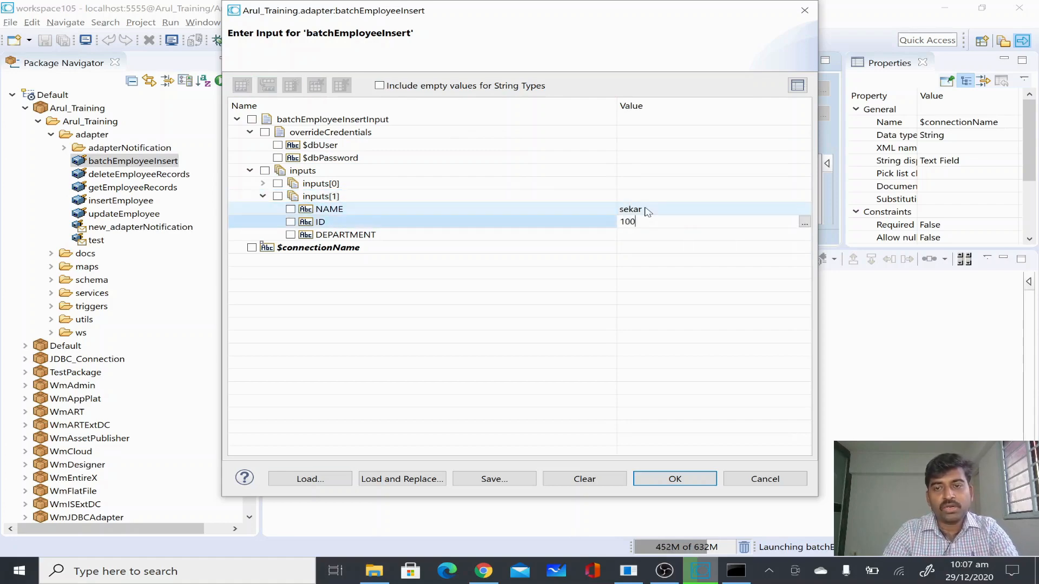
Step: Check the existing employee IDs in SQL Plus, return to Designer, complete the second record's ID and set its department to IT
key(alt+Tab)
key(alt+Tab)
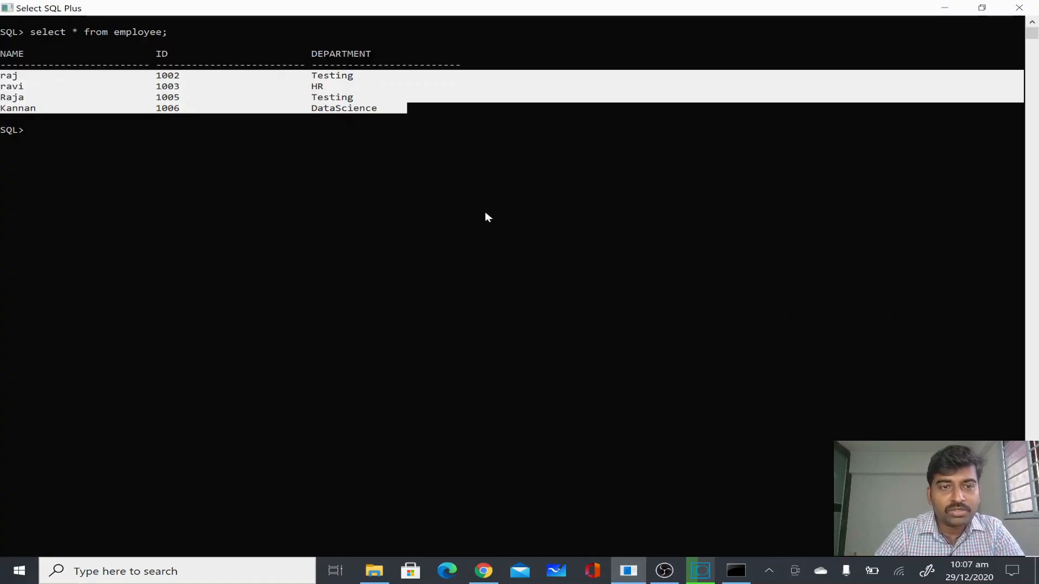
key(alt+Tab)
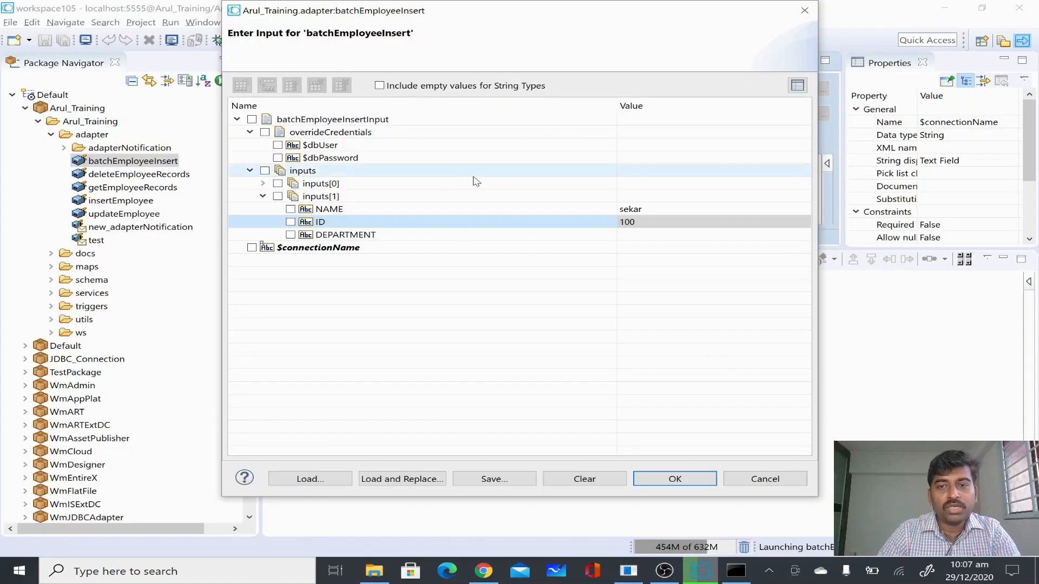
click(660, 222)
text(1004)
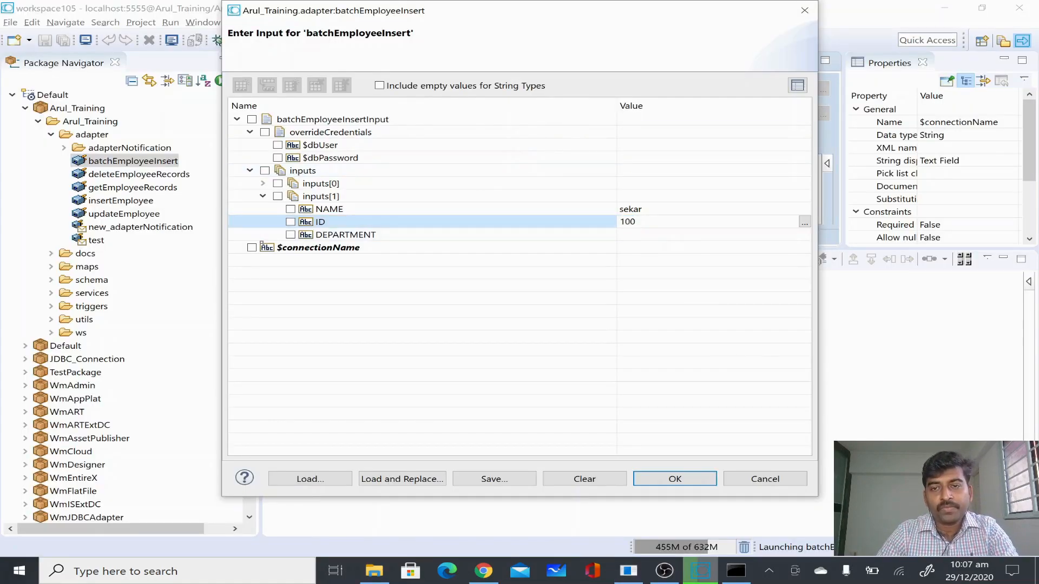
key(Tab)
text(IT)
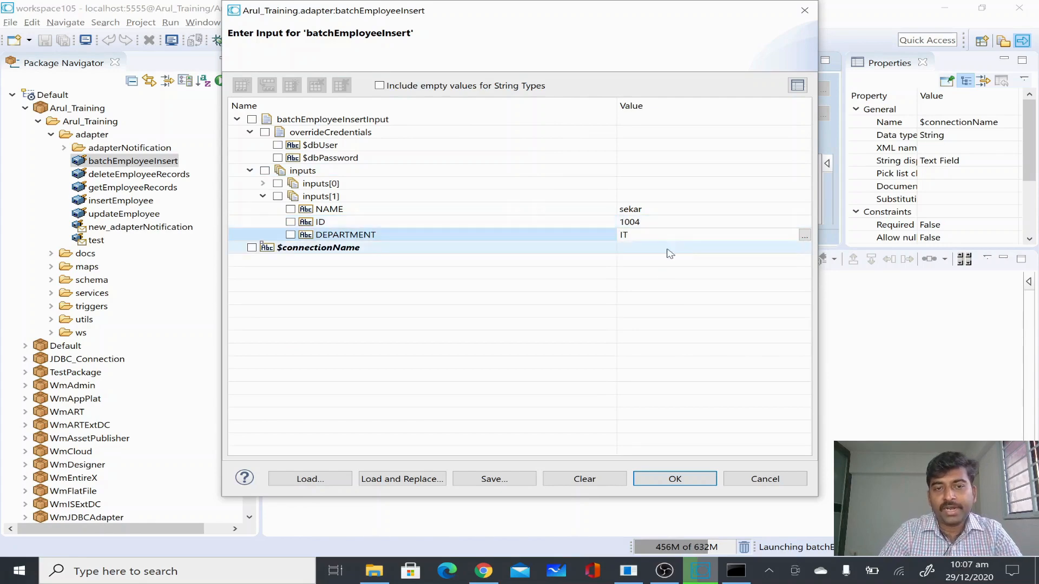
Step: Run batchEmployeeInsert with the two records and examine the individual BatchResult values in the output
click(664, 477)
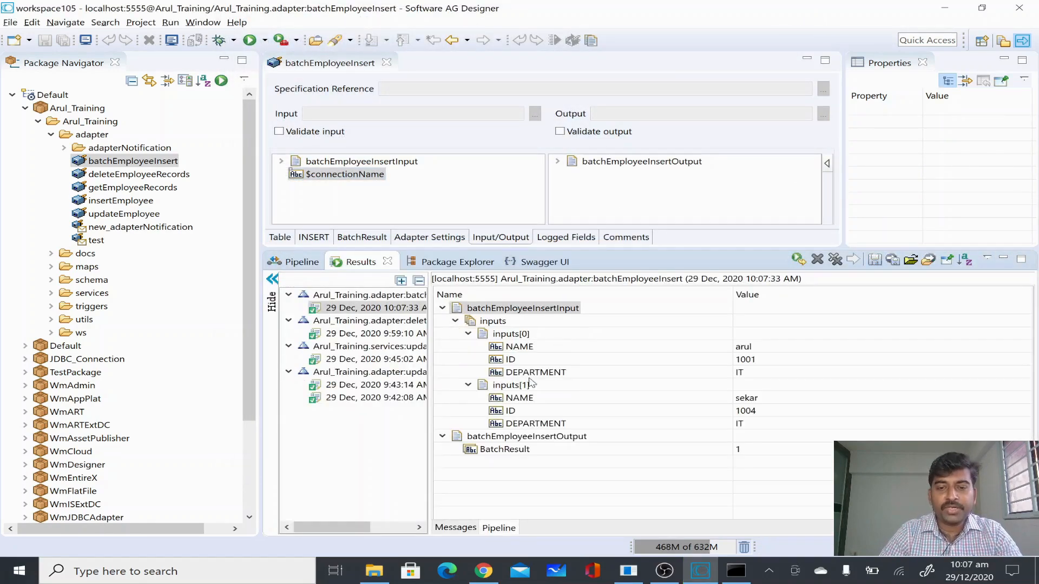
click(504, 453)
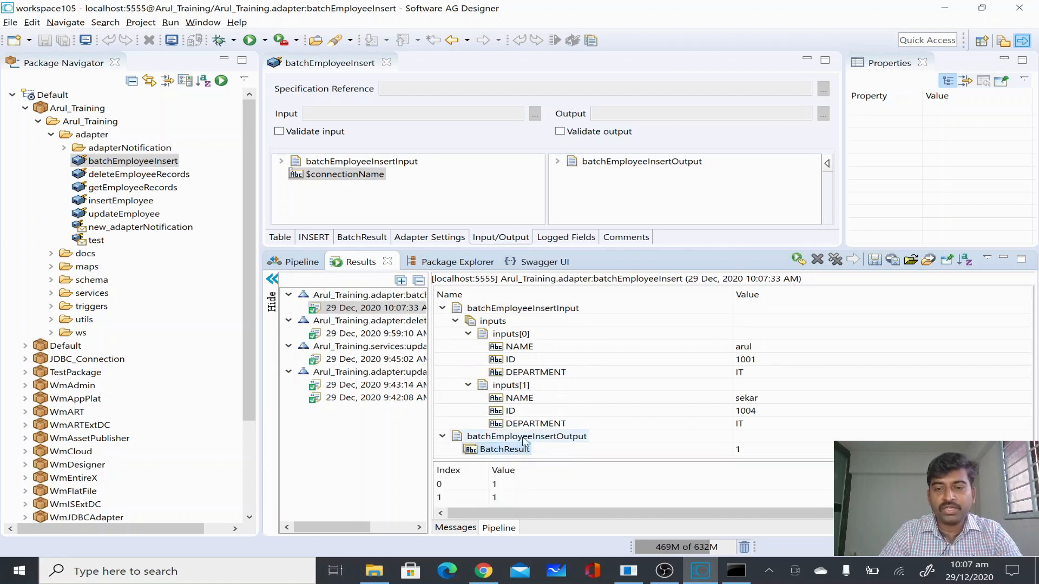
click(524, 437)
click(521, 450)
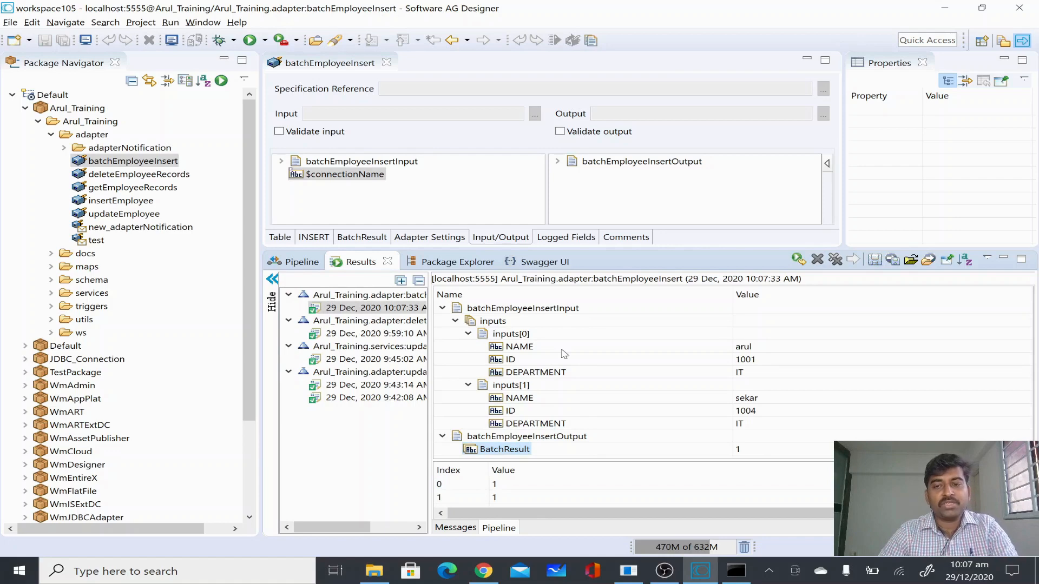
Step: Switch to SQL Plus, rerun "select * from employee;" and highlight the two newly inserted IT rows
key(alt+Tab)
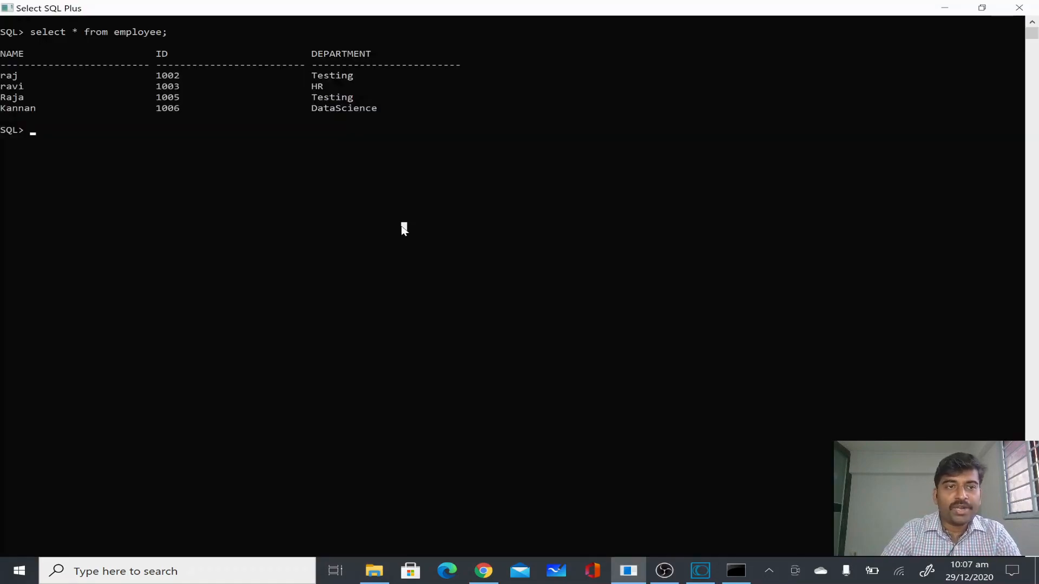
key(Up)
key(Return)
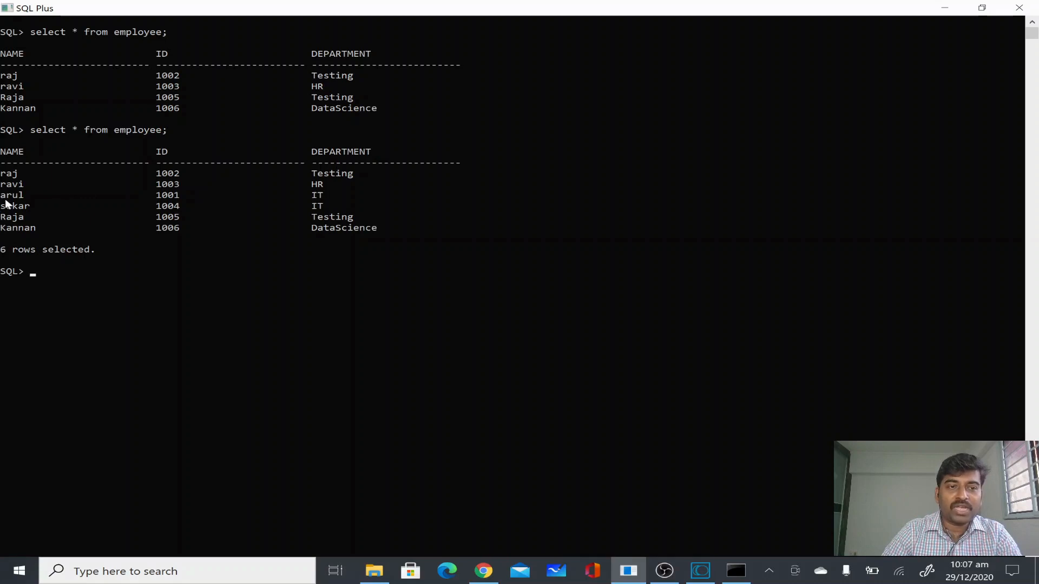
drag(5, 196, 354, 210)
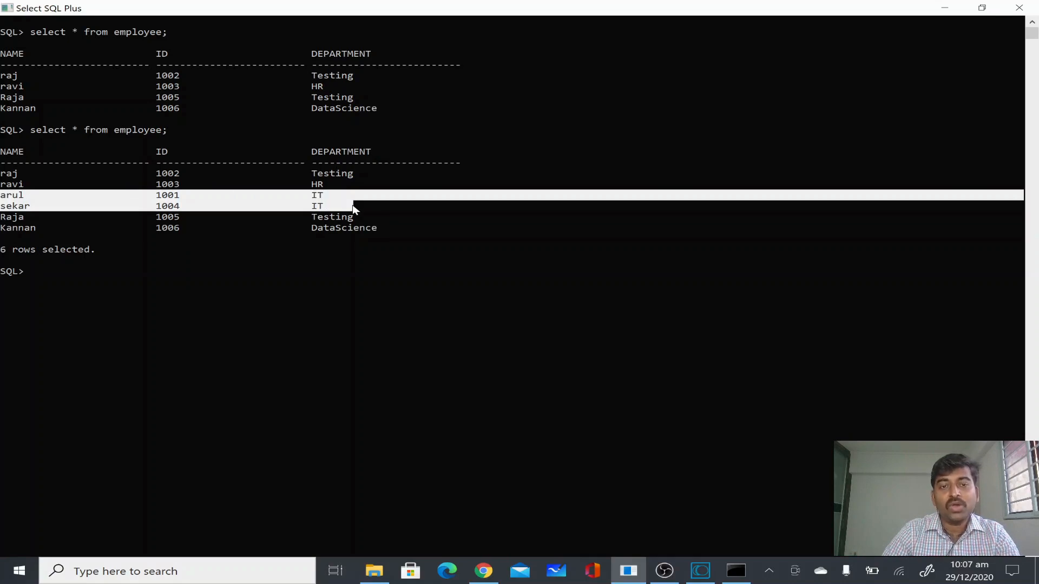
Step: Switch back to Designer and select the batchEmployeeInsert service in the adapter folder
key(alt+Tab)
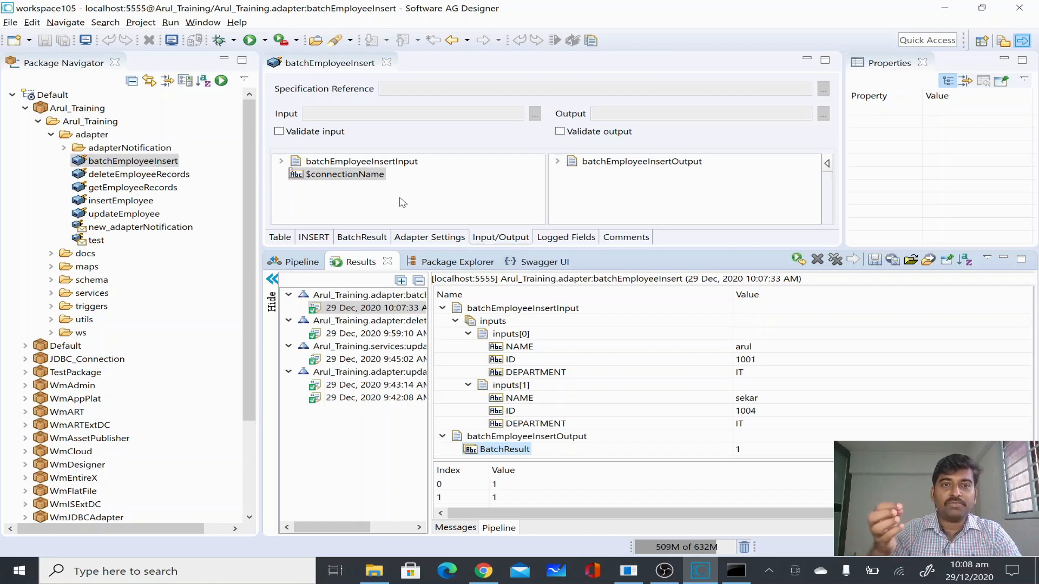
click(138, 162)
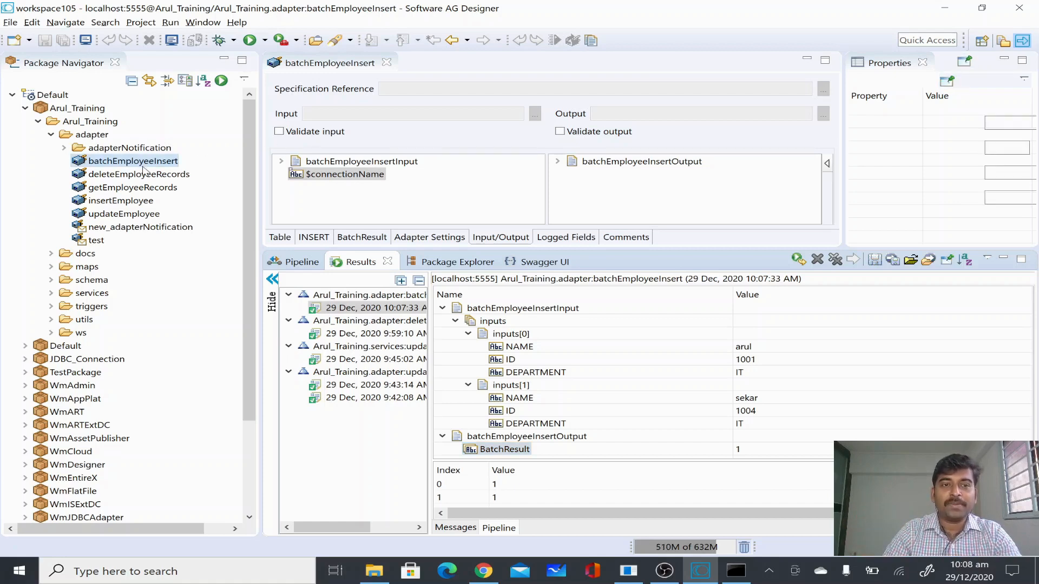